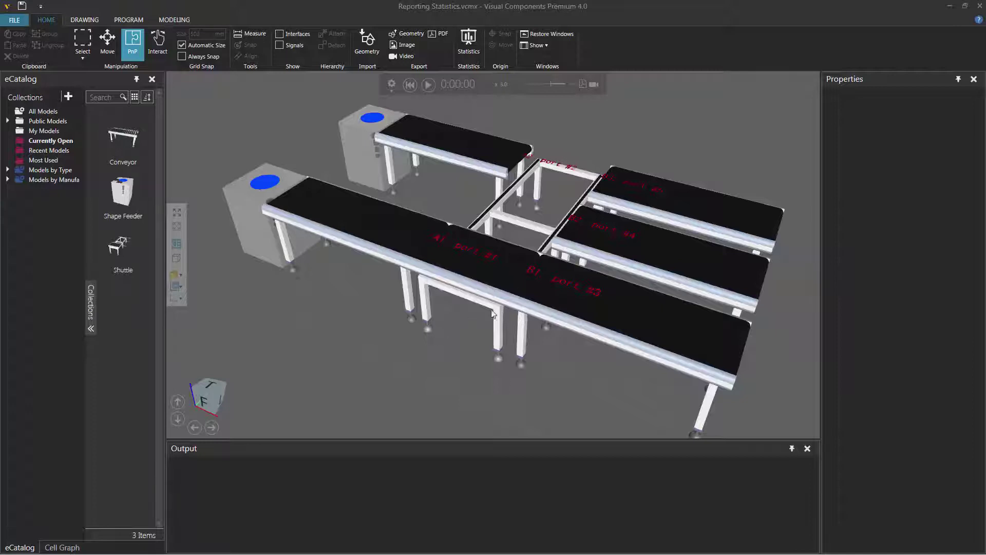
Step: Preview the conveyor simulation, reset it to the start, and open the Statistics dashboard
left_click(428, 85)
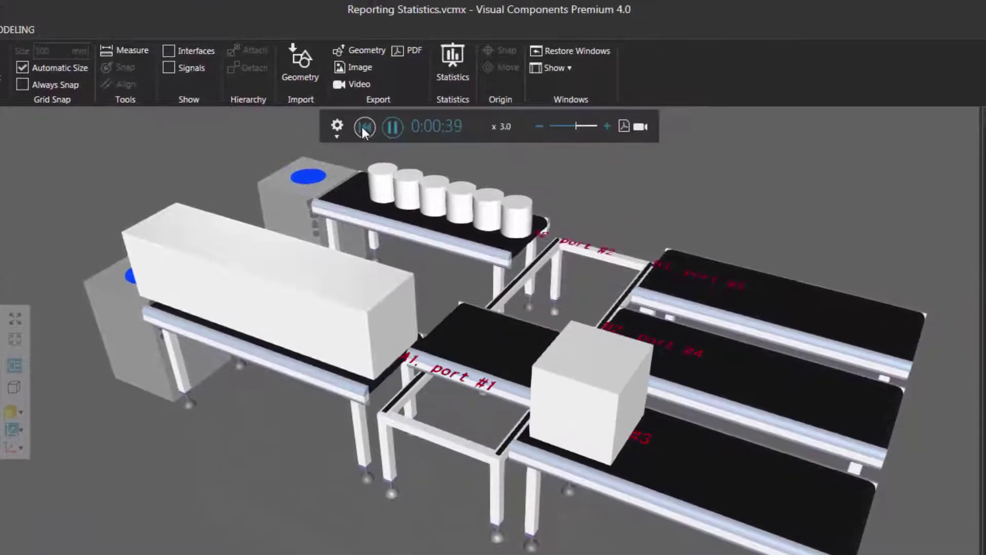
left_click(365, 127)
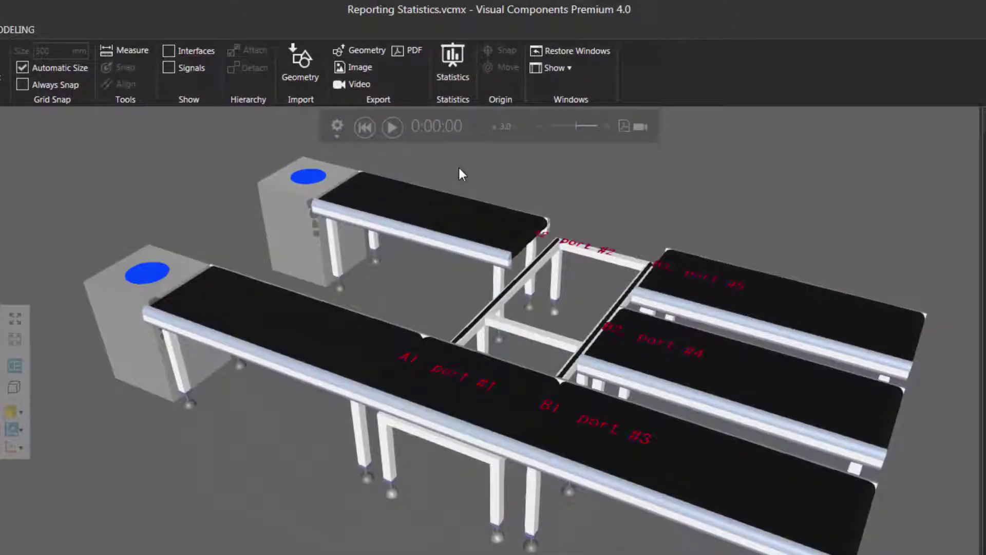
left_click(459, 55)
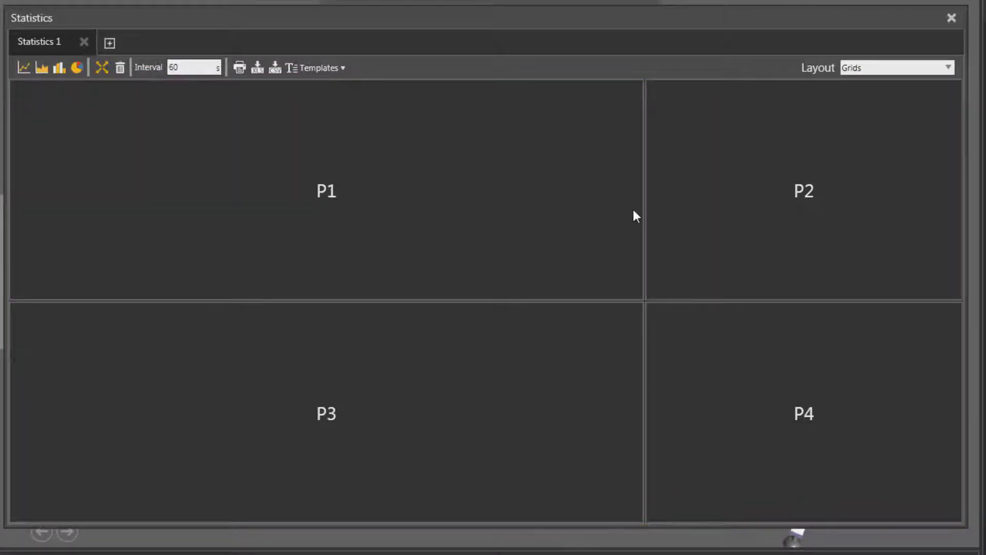
Step: Try the three-over-one and one-over-two panel layouts, and return to the four-panel grid with wide P1 and P3 panels
left_click(893, 67)
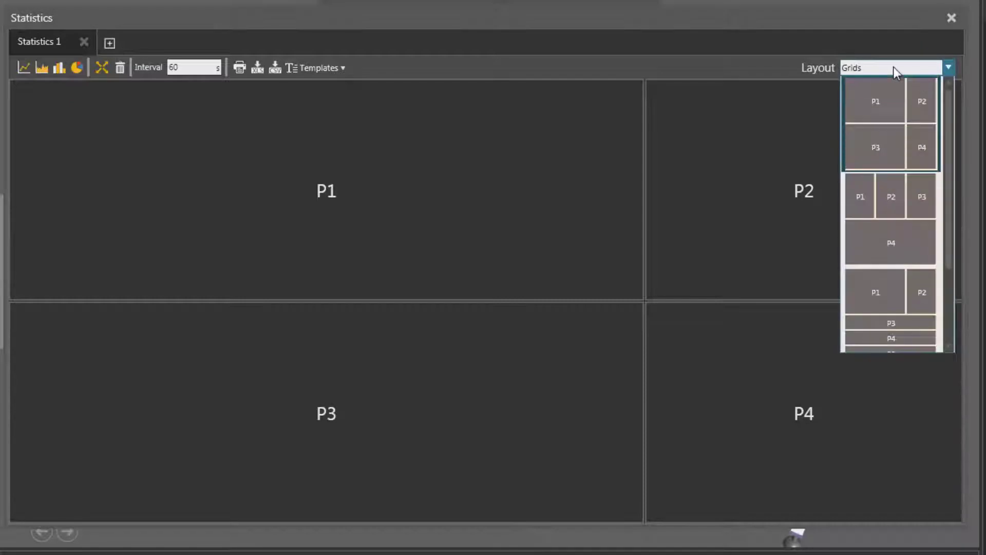
left_click(895, 214)
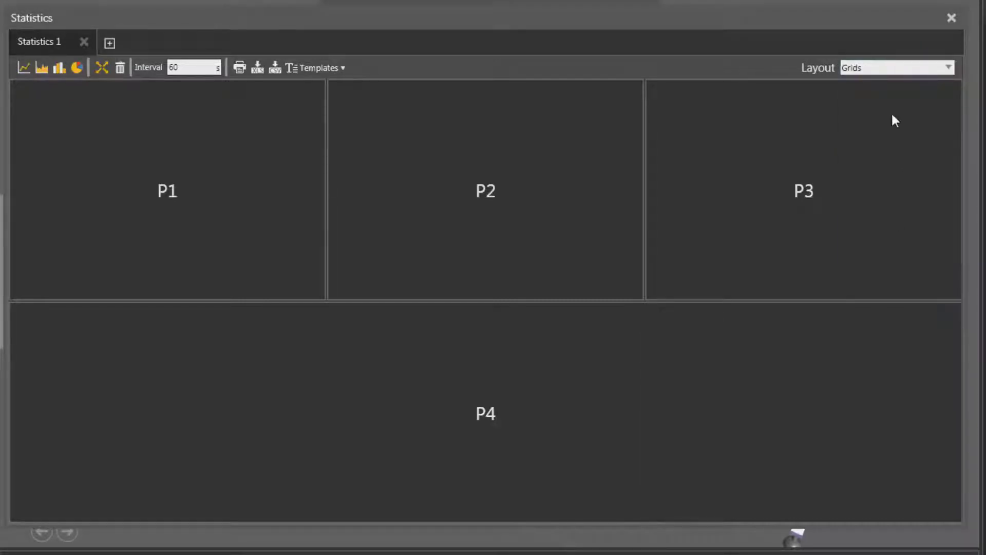
left_click(884, 68)
left_click(887, 326)
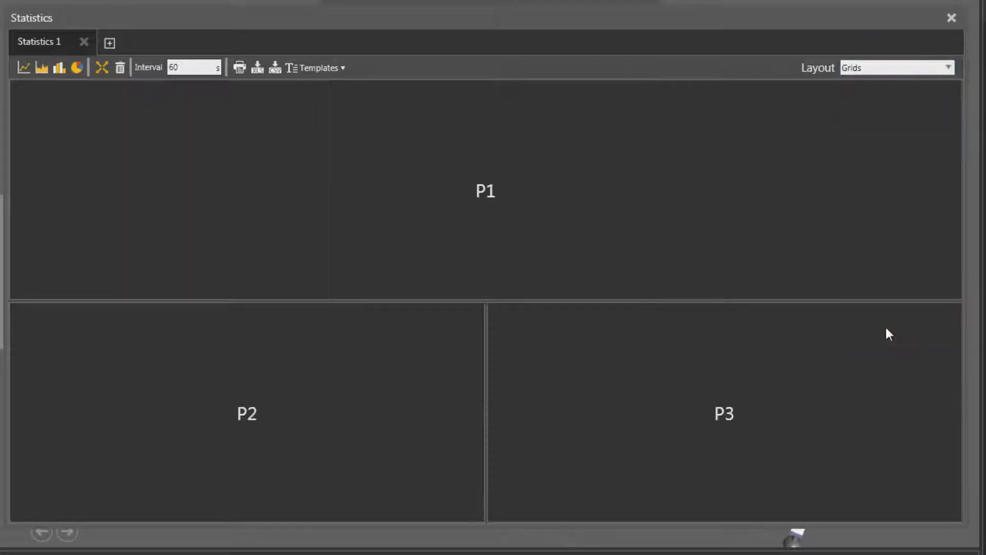
left_click(949, 71)
left_click_drag(947, 168, 948, 97)
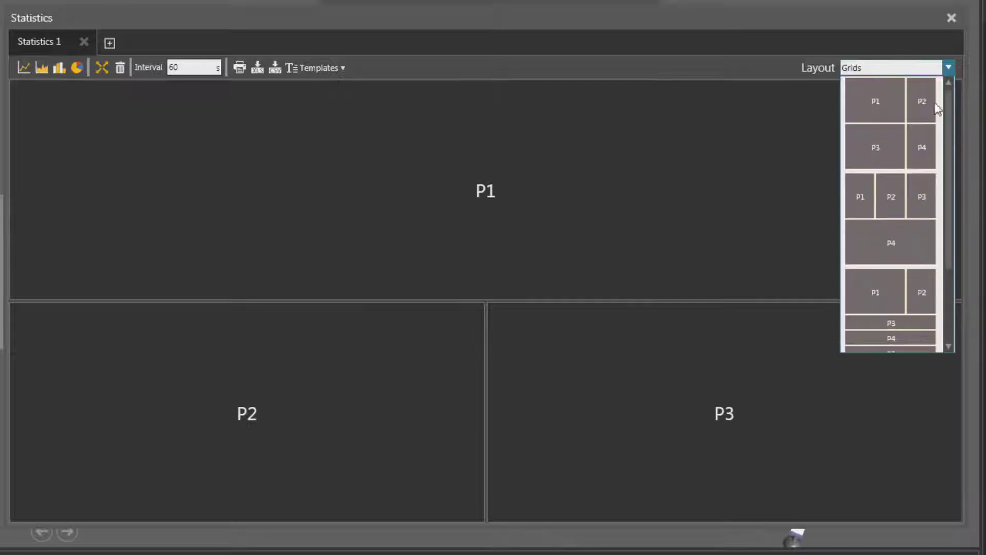
left_click(894, 148)
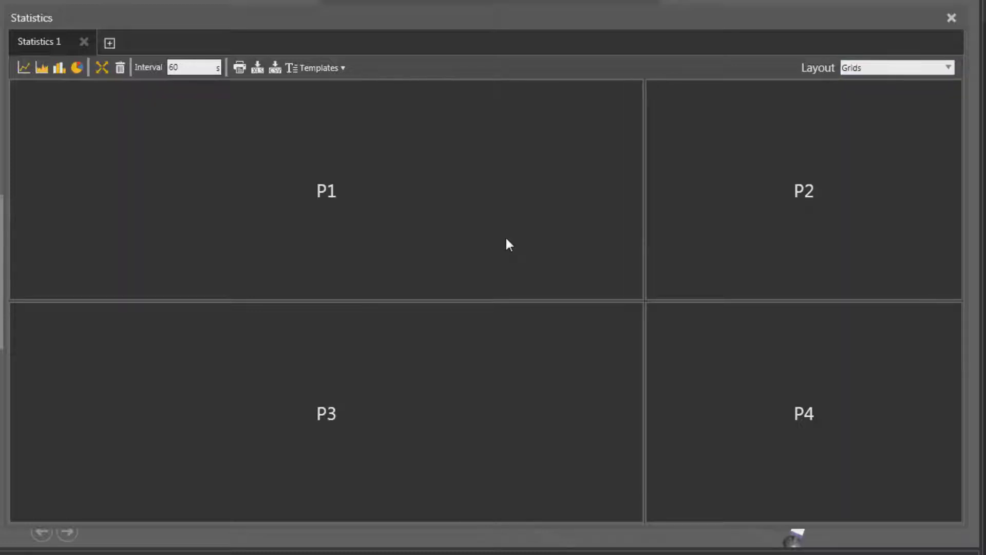
Step: Add a line chart to panel P1 of the Statistics dashboard
left_click(432, 257)
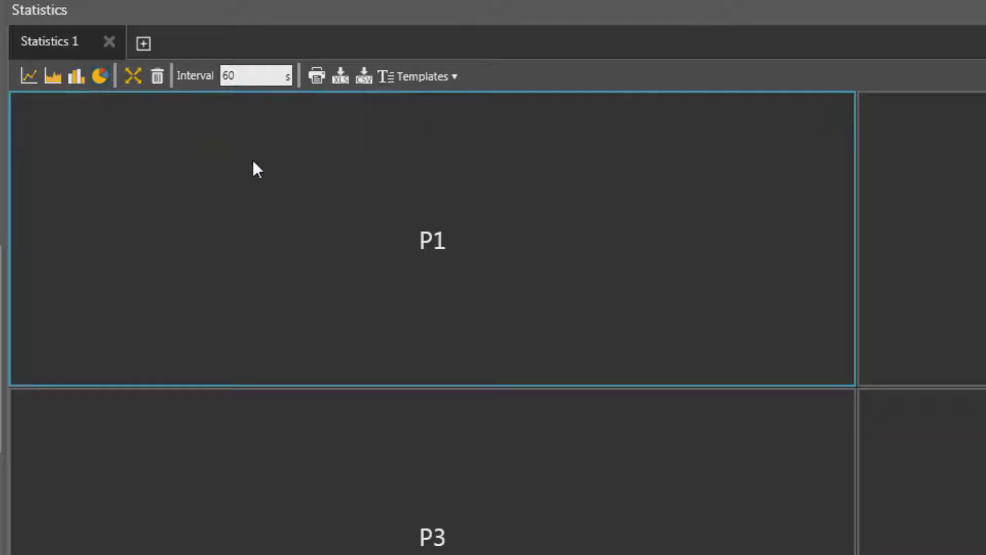
left_click(450, 78)
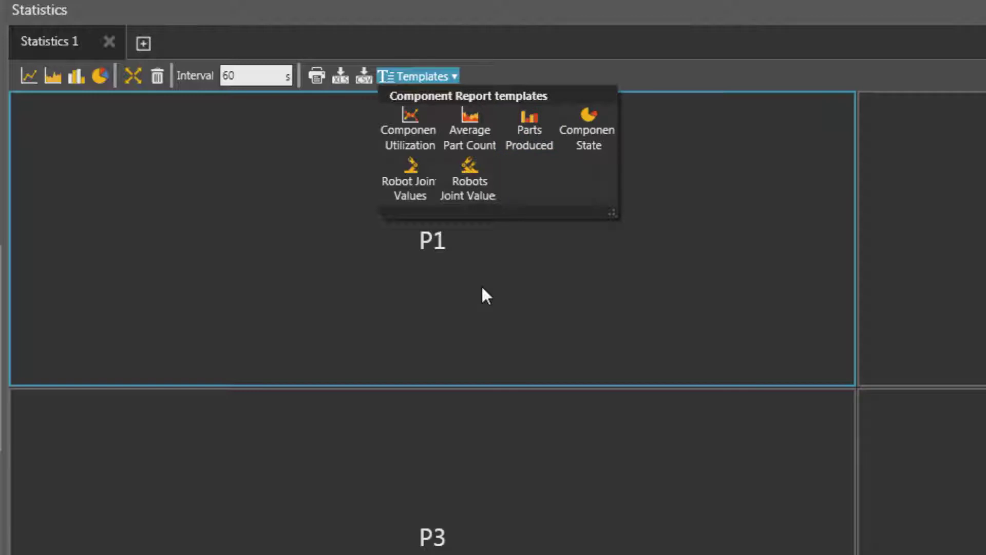
left_click(464, 304)
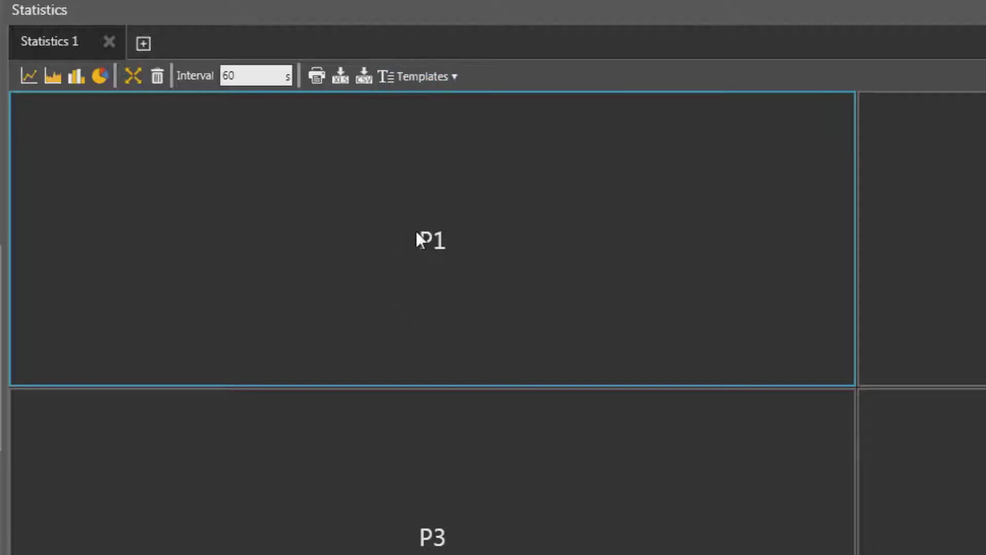
left_click(32, 76)
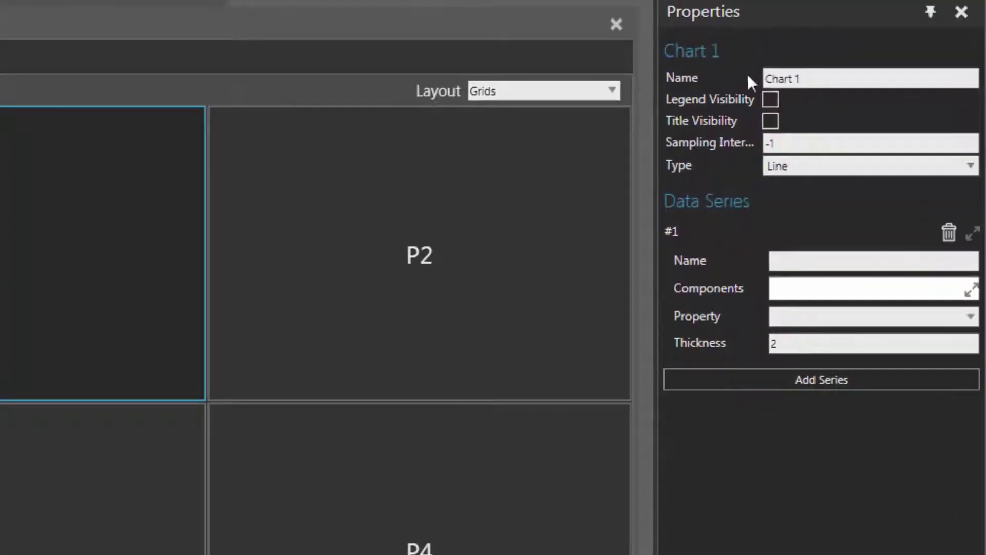
Step: Name the line chart Example and make its title visible
left_click(810, 79)
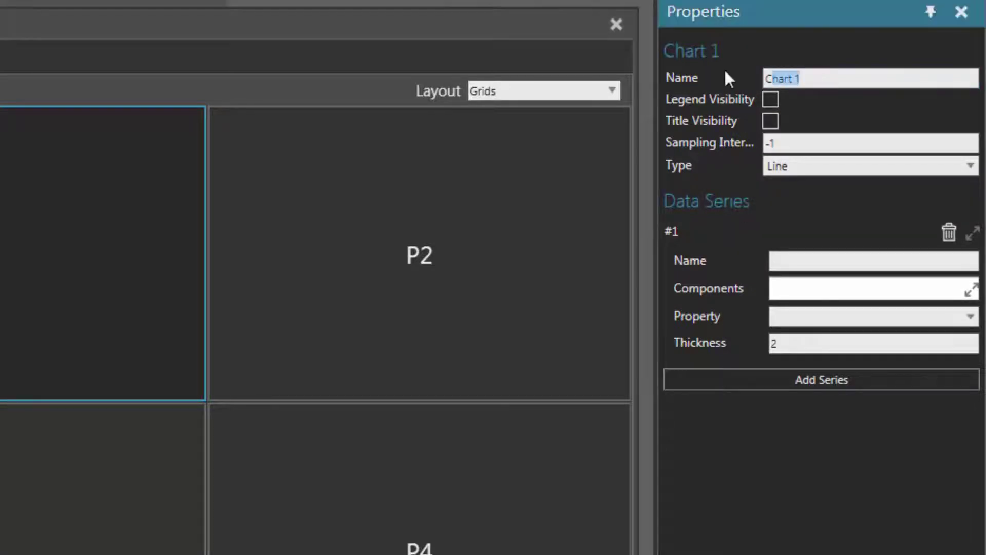
type("Example")
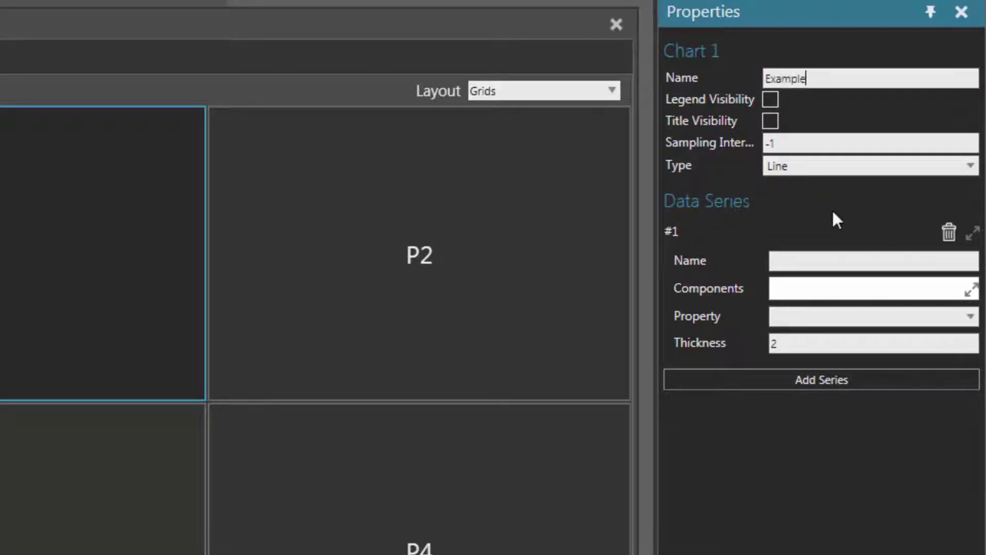
key("Return")
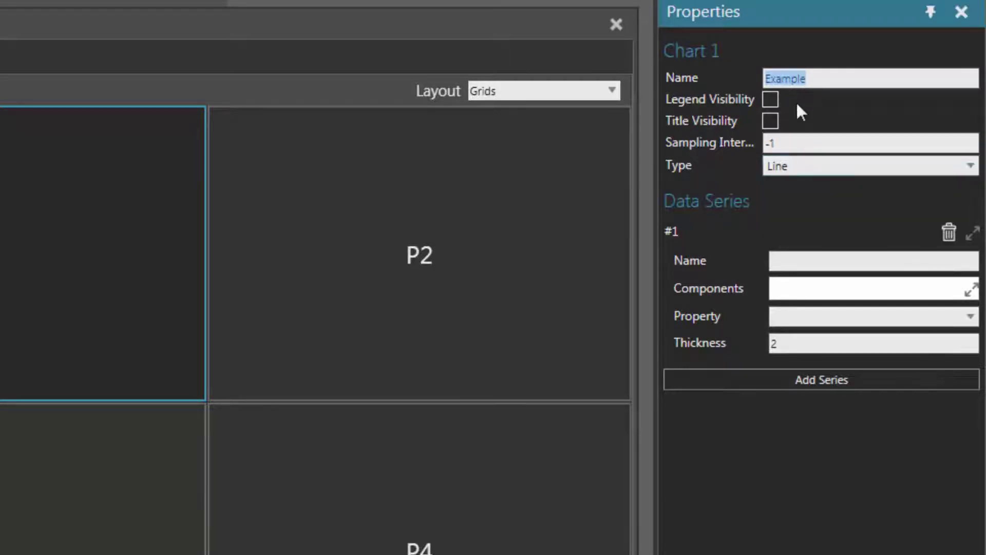
left_click(772, 121)
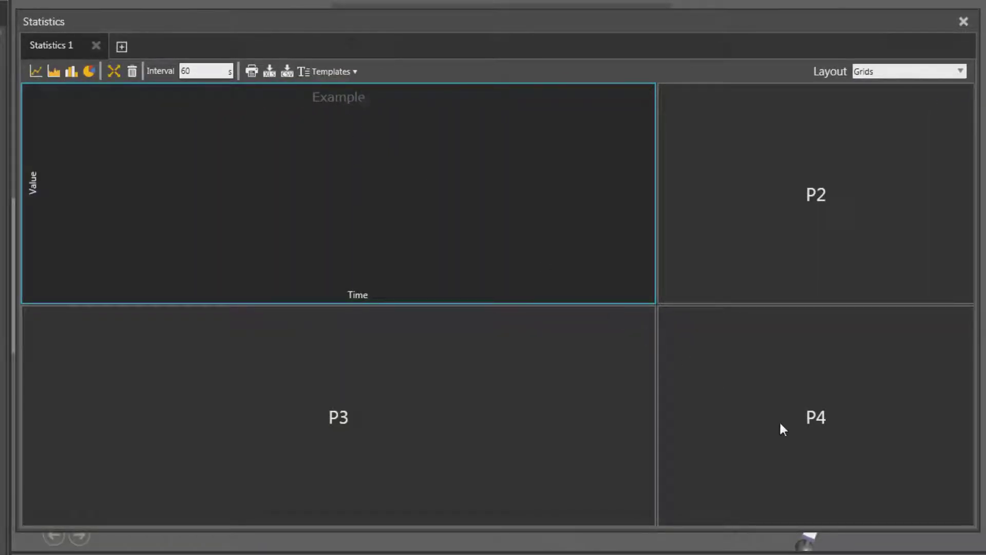
Step: Maximize the Example chart within the dashboard and move the Statistics window aside to expose the conveyors
left_click(113, 72)
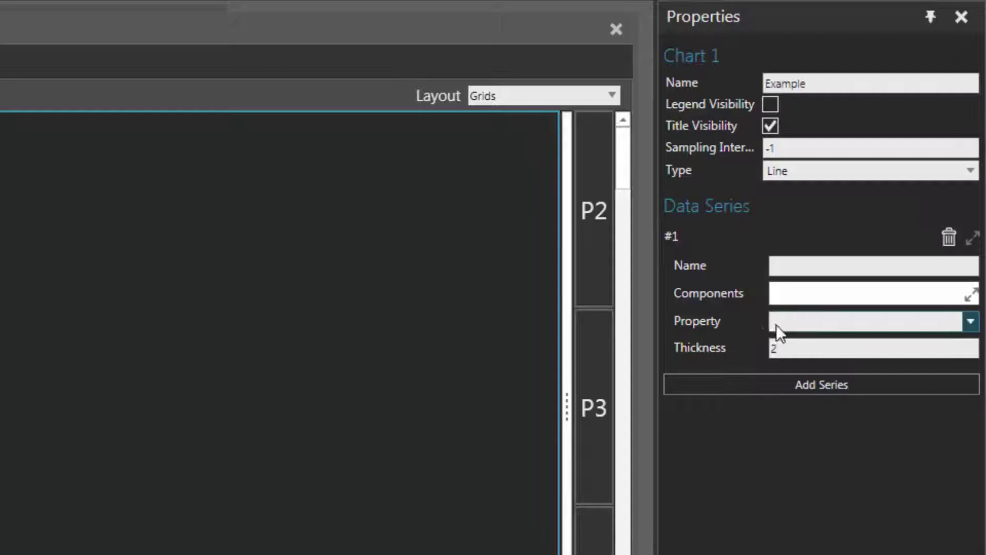
left_click_drag(478, 40, 0, 71)
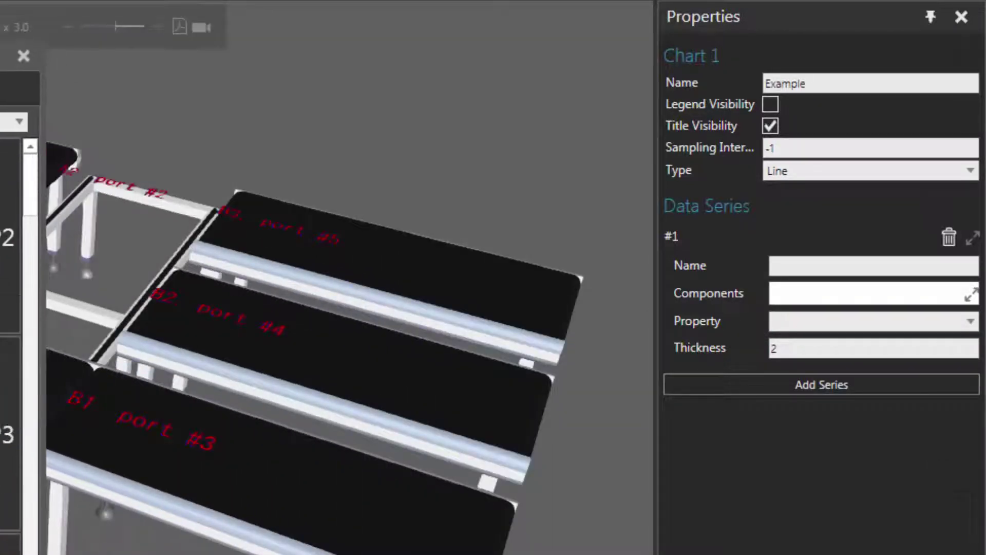
Step: Assign Conveyor #3, Conveyor #5 and Conveyor #4 as components of the chart's first data series, picking them in the 3D world
left_click(973, 297)
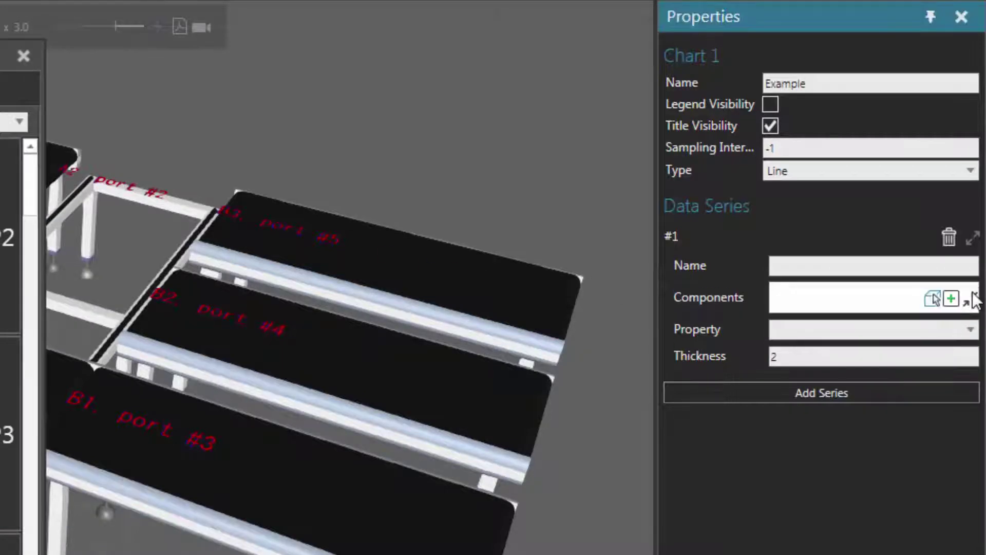
left_click(952, 299)
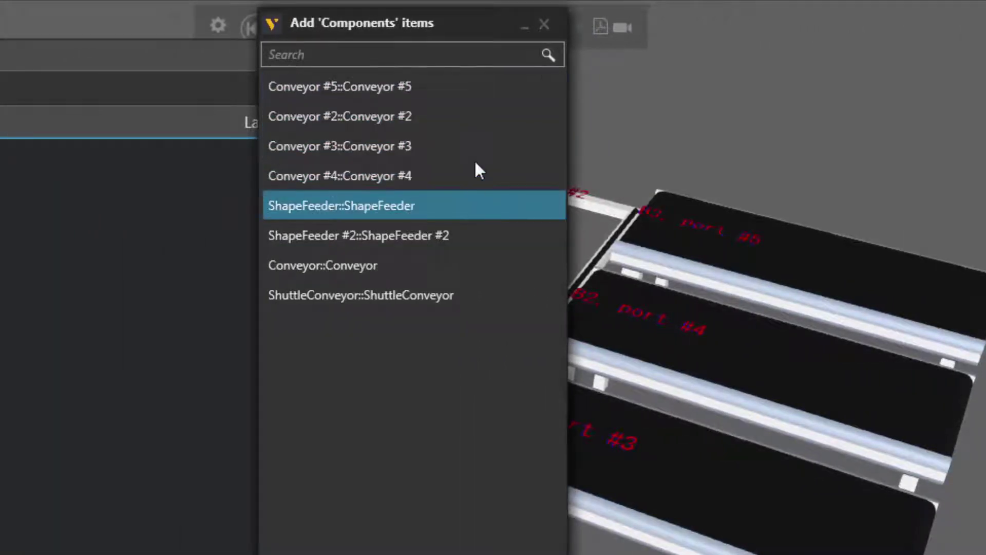
left_click(545, 24)
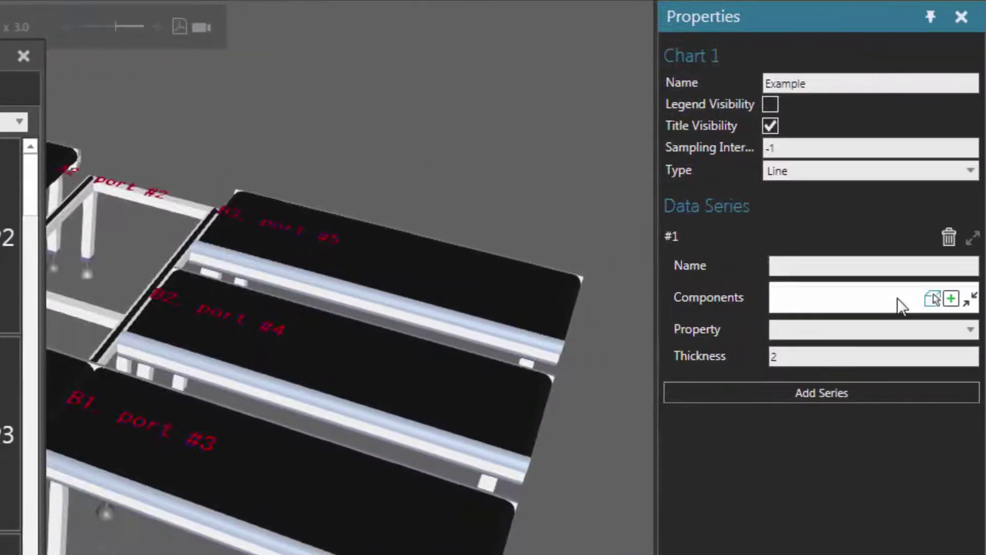
left_click(932, 300)
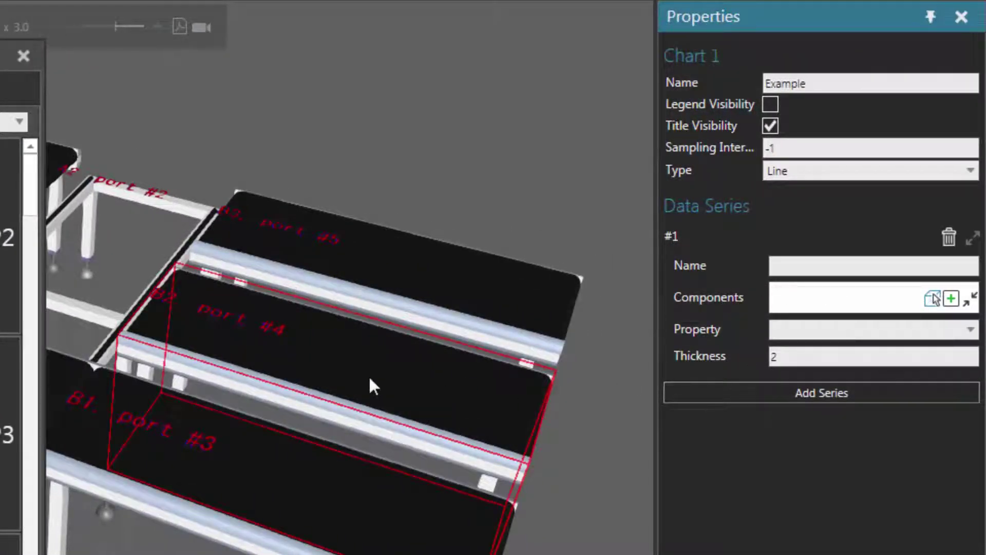
left_click(289, 493)
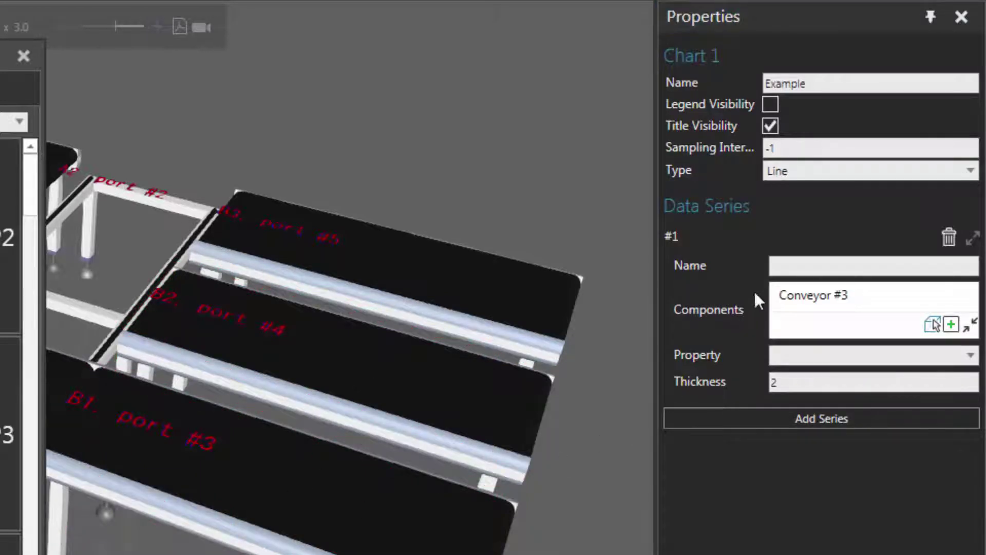
left_click(932, 324)
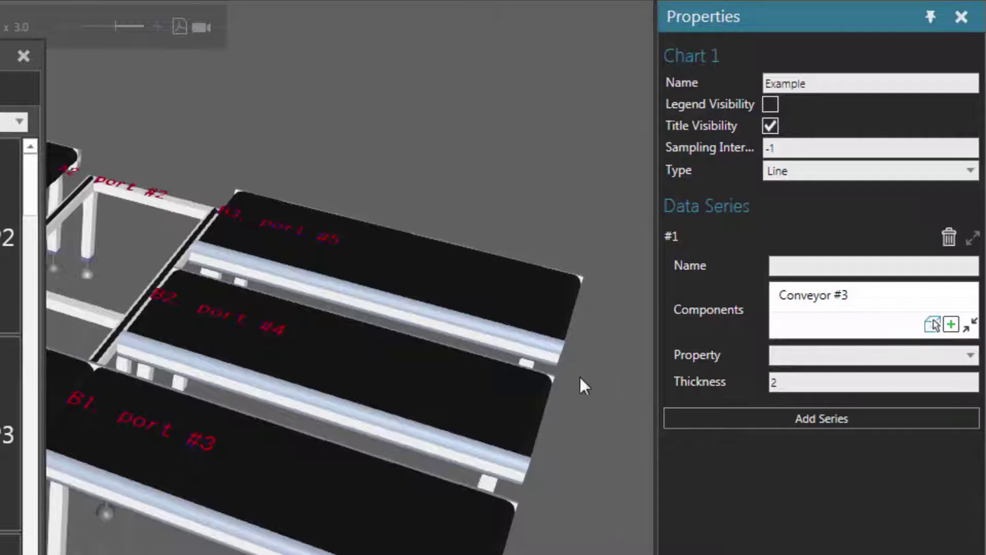
left_click(359, 374)
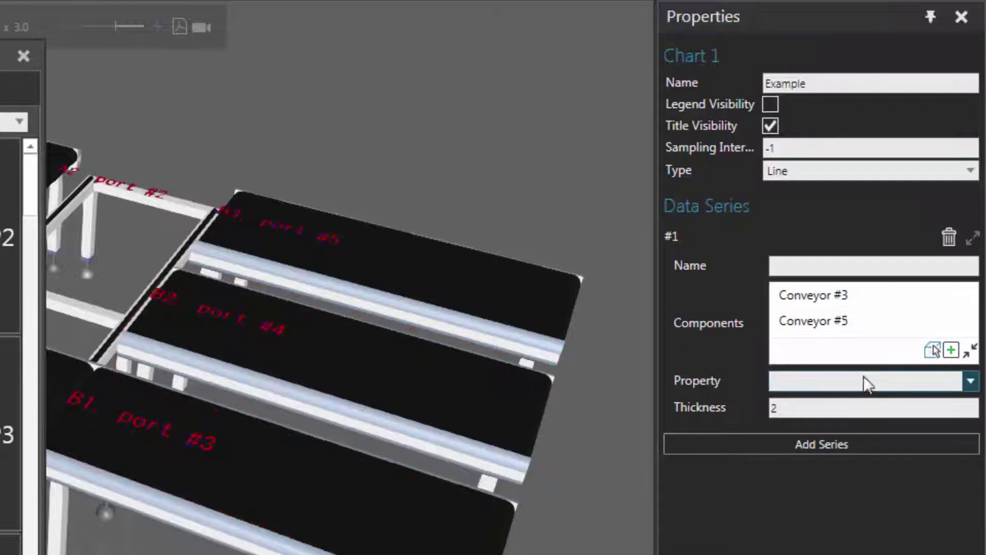
left_click(933, 351)
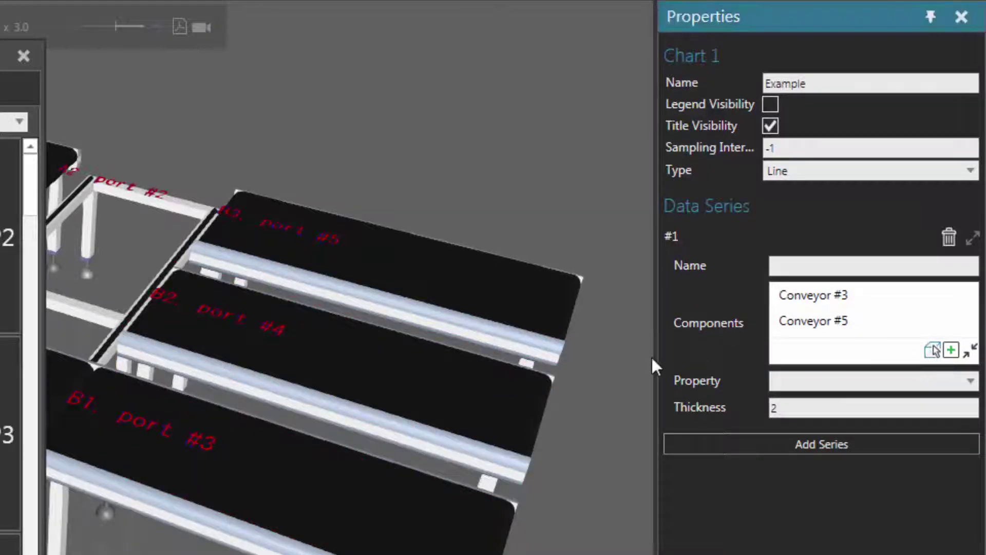
left_click(381, 275)
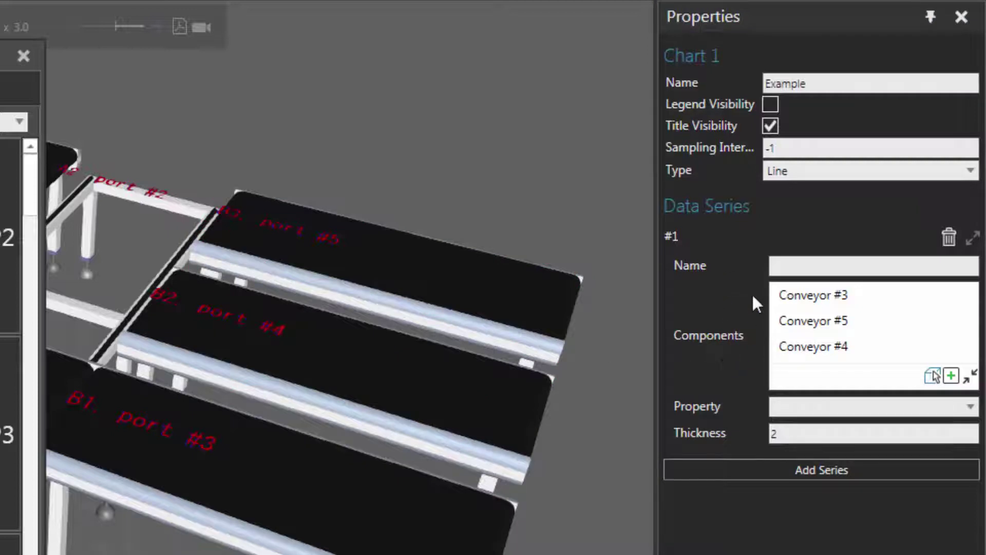
Step: Name the data series Parts Entered and set its property to Statistics.PartsEntered
left_click(781, 266)
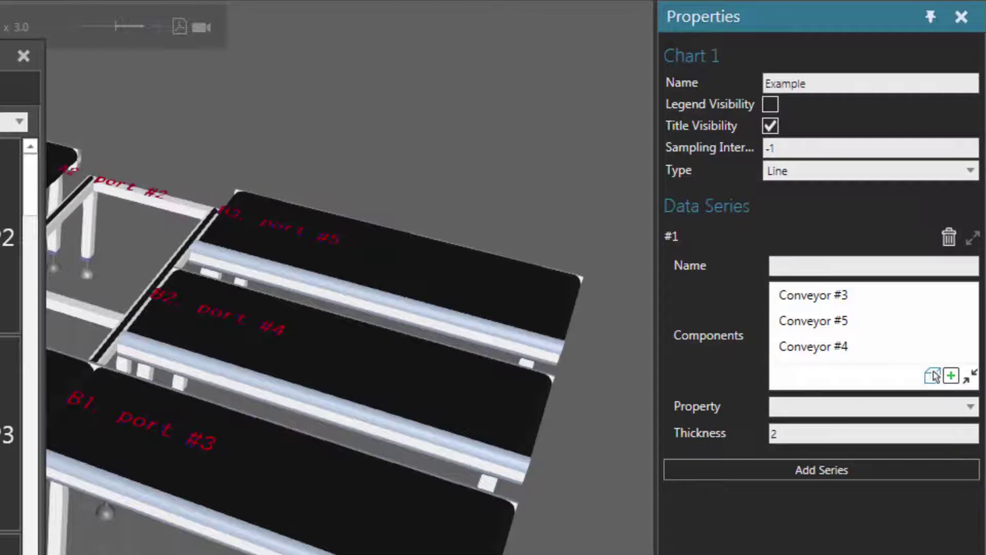
type("Parts Entered")
key("Return")
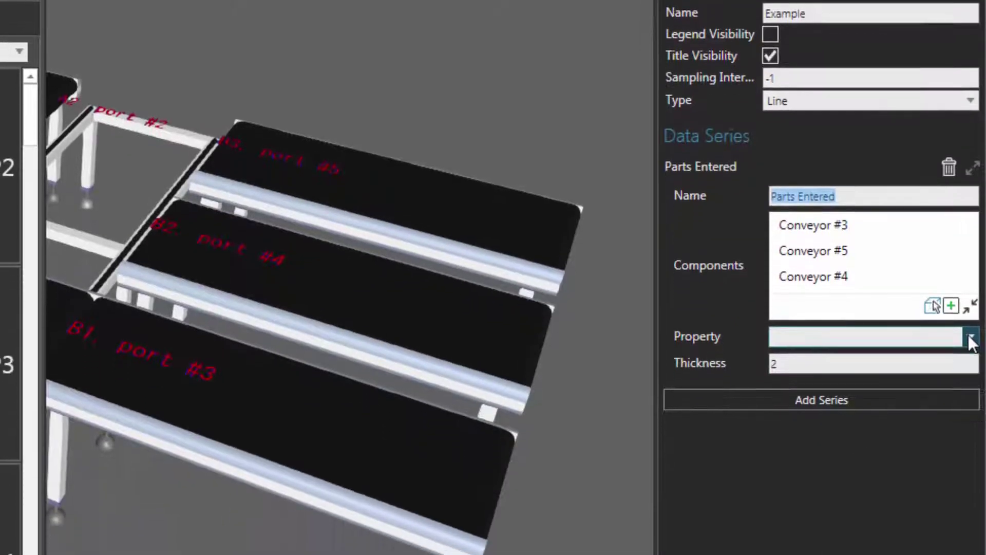
left_click(971, 339)
scroll(837, 396, "down", 5)
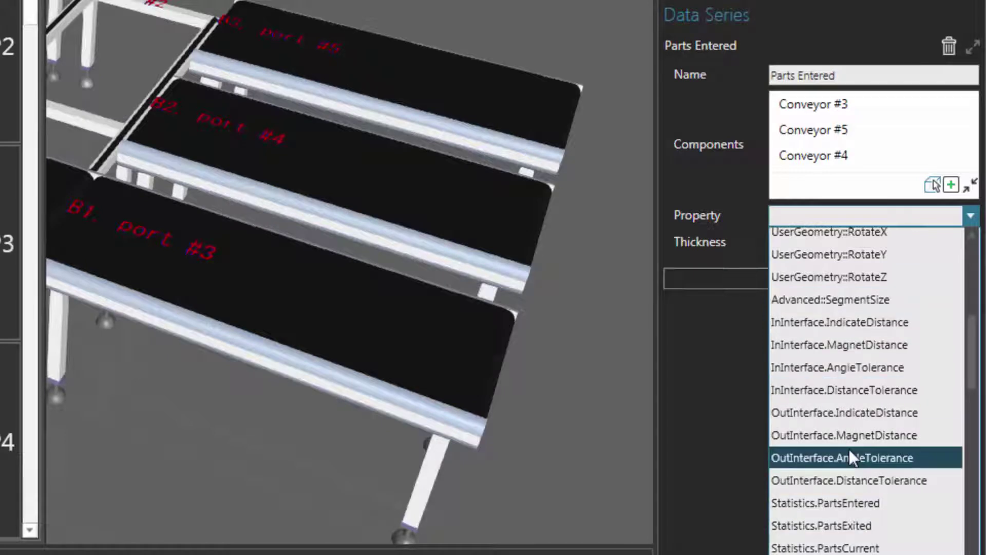
scroll(849, 451, "down", 4)
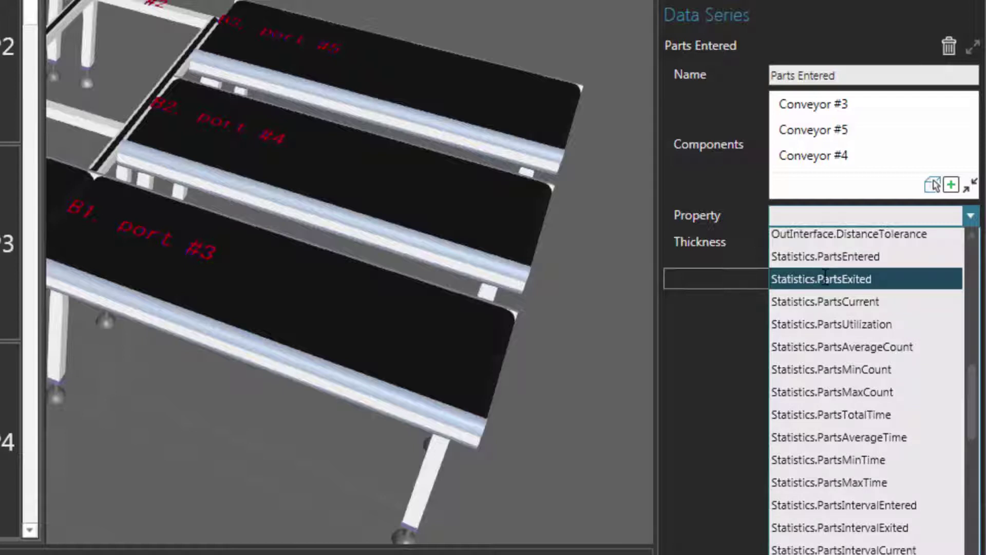
left_click(898, 261)
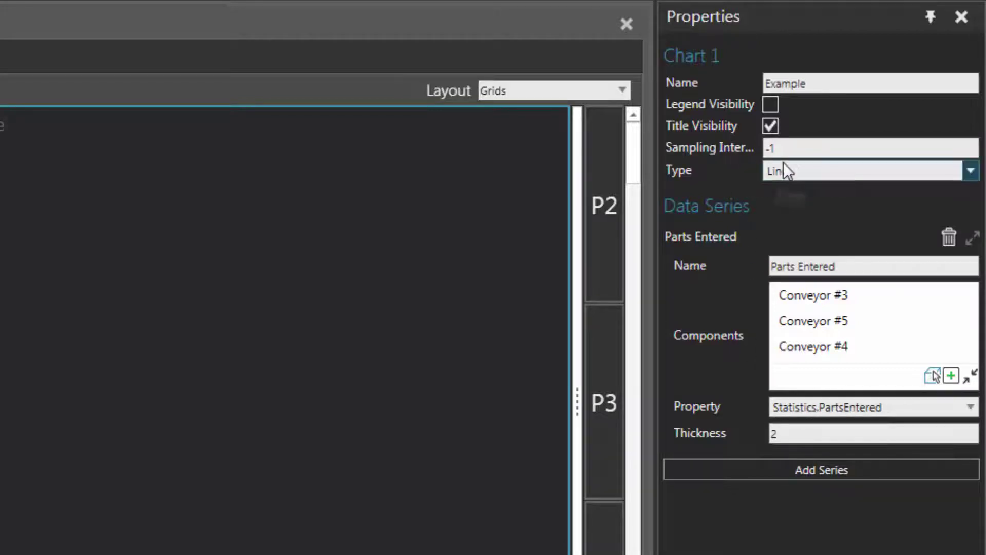
Step: Set the Statistics dashboard's interval to 1 s
left_click(790, 149)
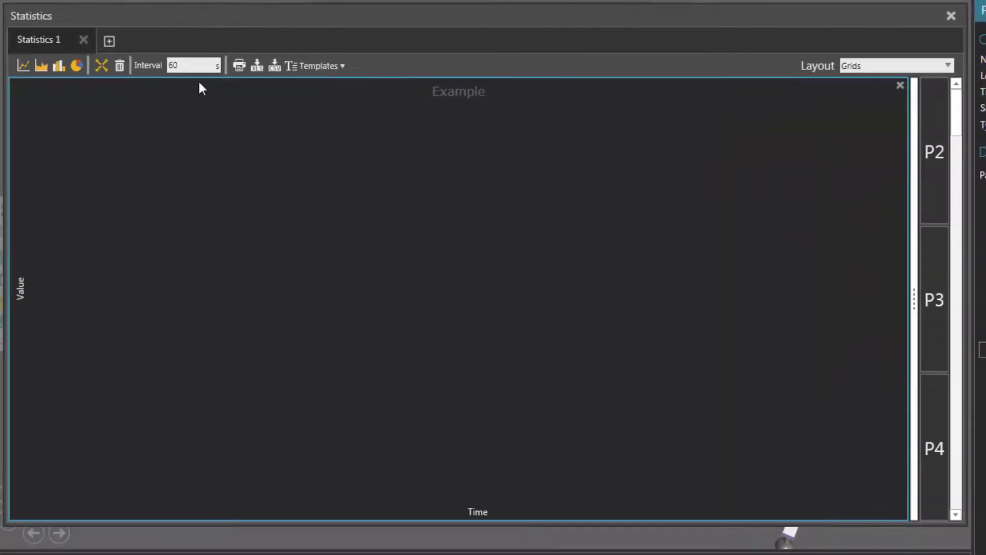
double_click(182, 65)
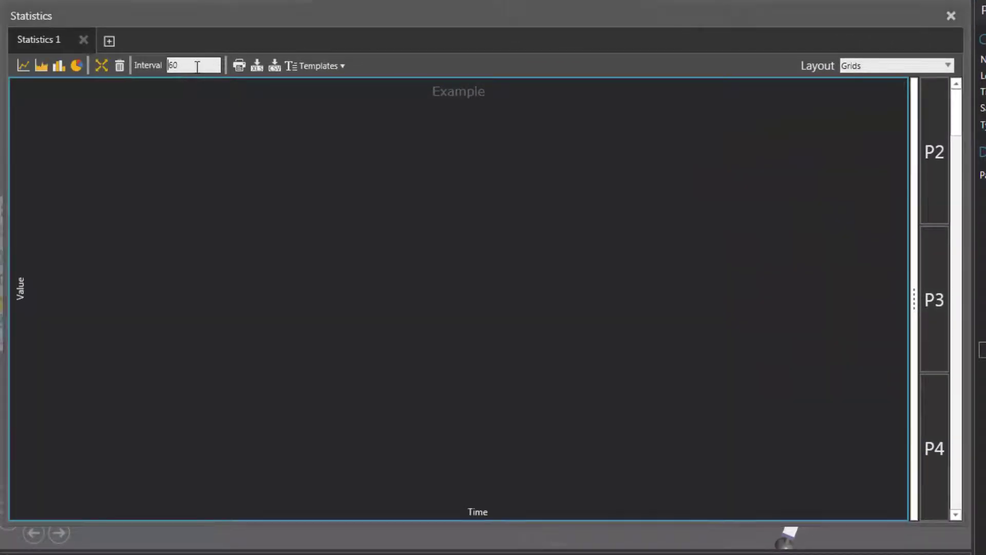
type("1")
key("Return")
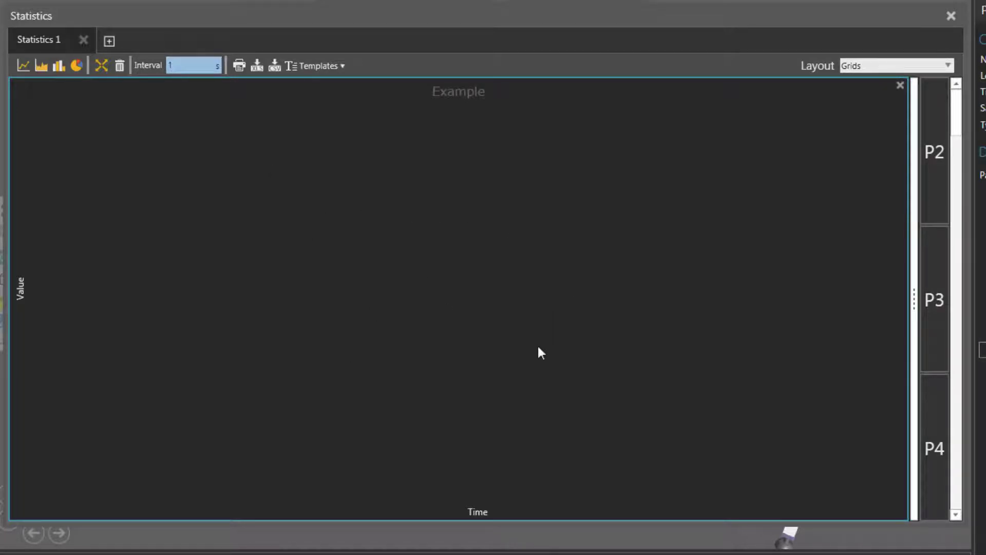
Step: Dock the Statistics window beside the 3D world and auto-hide the eCatalog, Output and Properties panels
left_click_drag(461, 15, 436, 276)
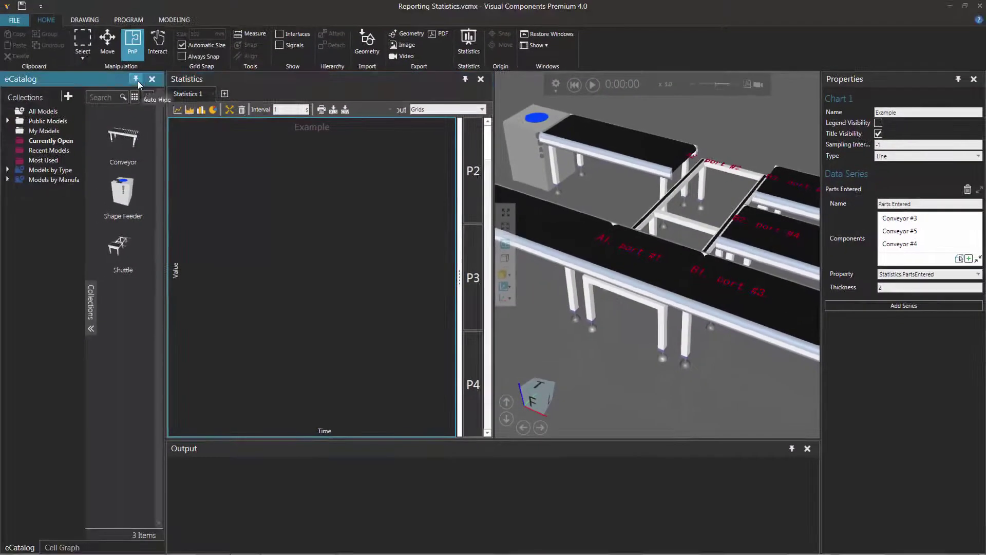
left_click(136, 80)
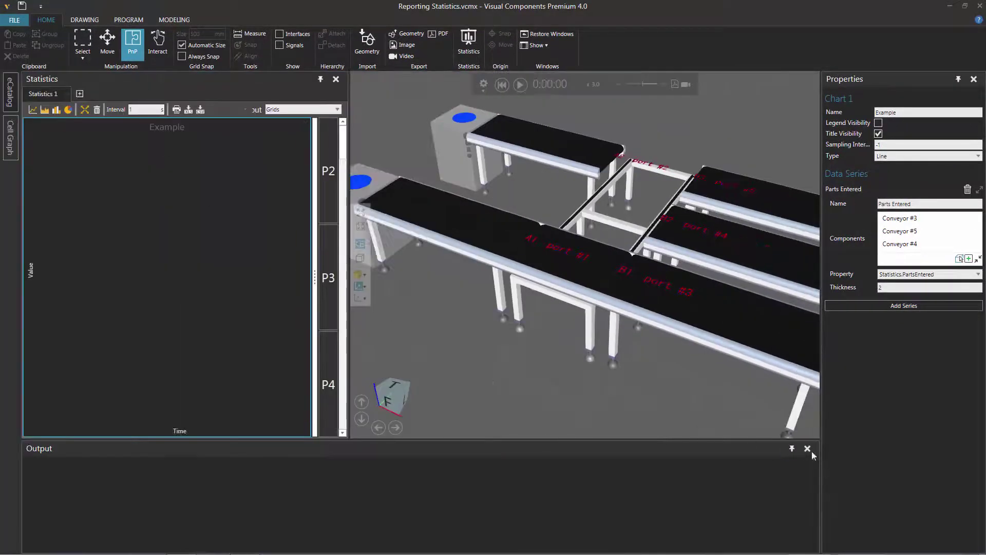
left_click(792, 448)
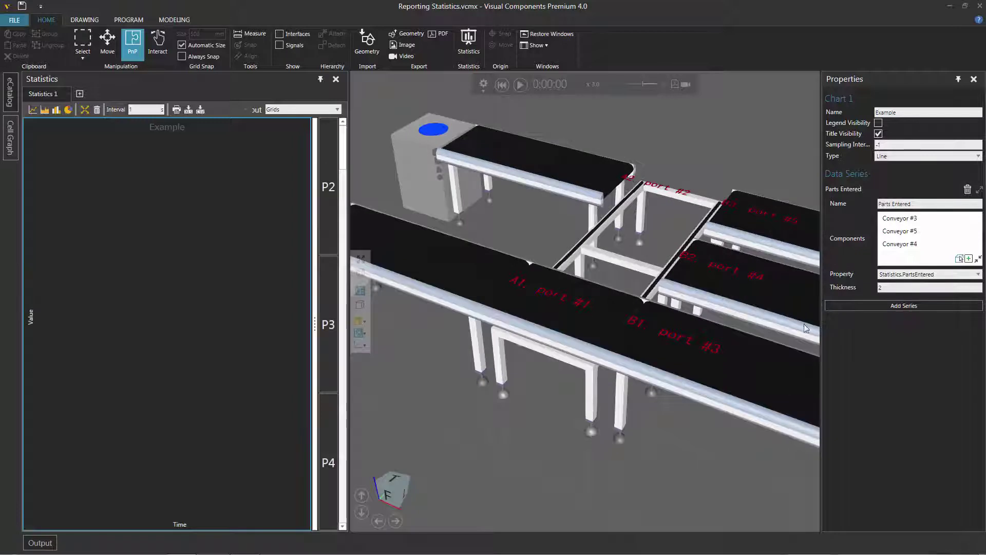
left_click(958, 79)
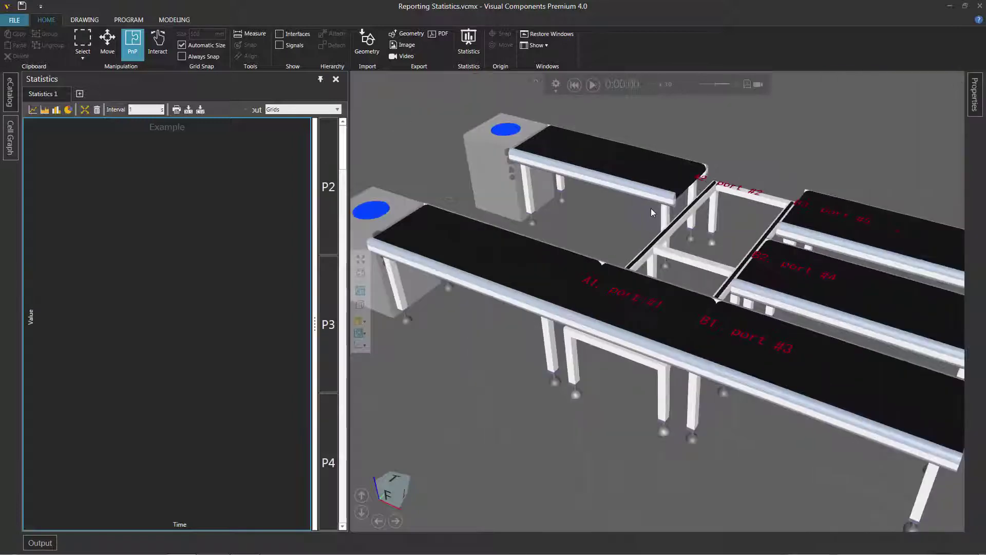
Step: Widen the docked Statistics panel and run the simulation with the three output conveyors in view
left_click_drag(349, 234, 423, 234)
right_click_drag(777, 444, 625, 443, "ctrl")
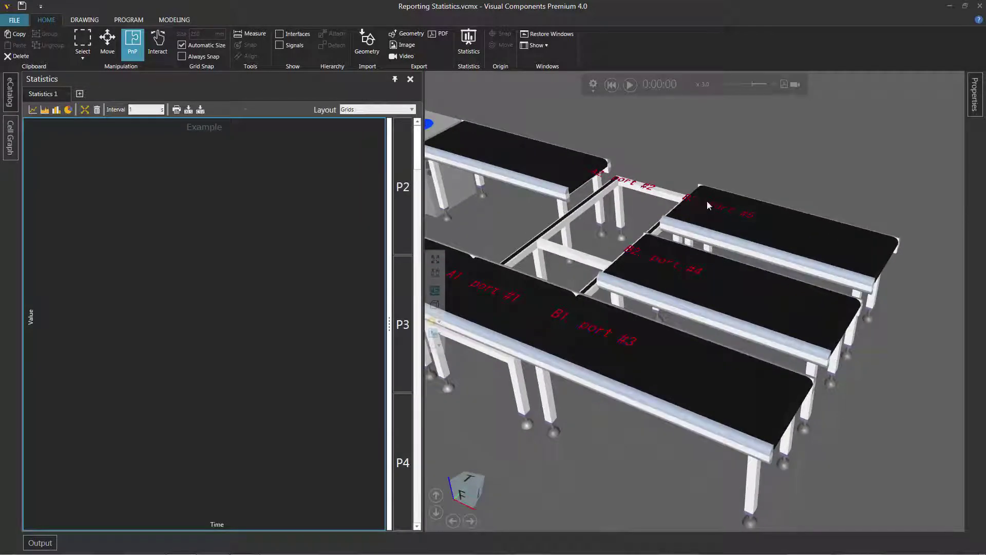
left_click(630, 84)
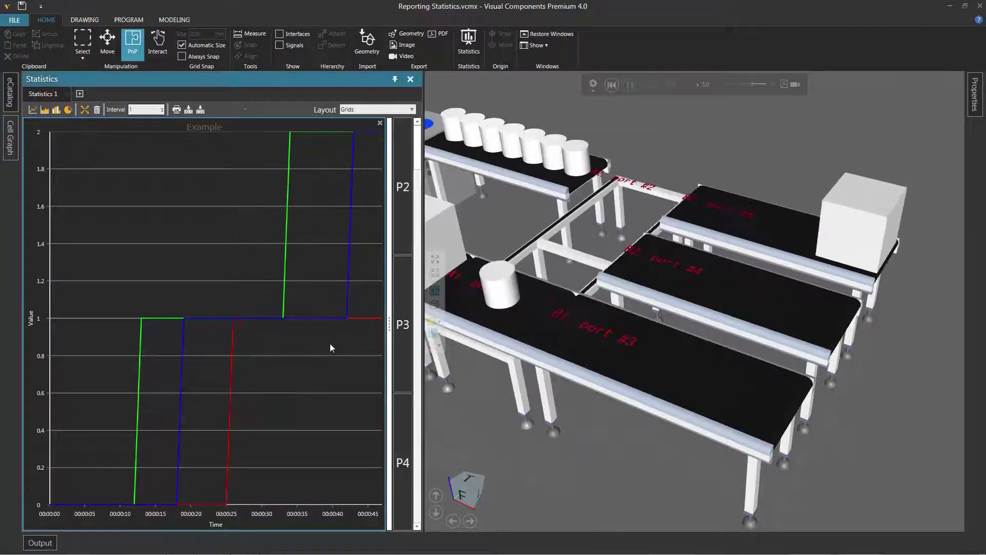
Step: Show the Example chart's legend and move Conveyor #4 above Conveyor #5 in the Parts Entered series' components
left_click(975, 111)
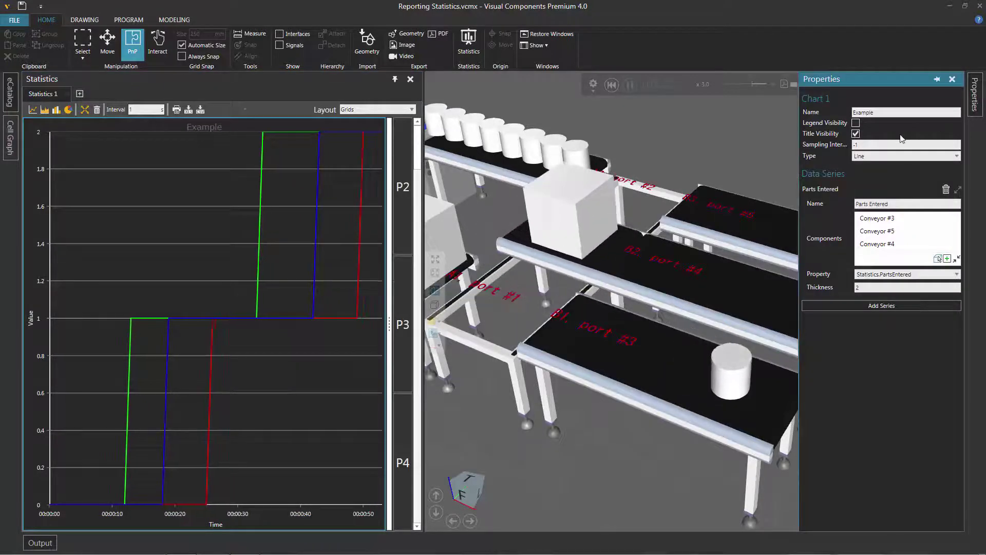
left_click(856, 124)
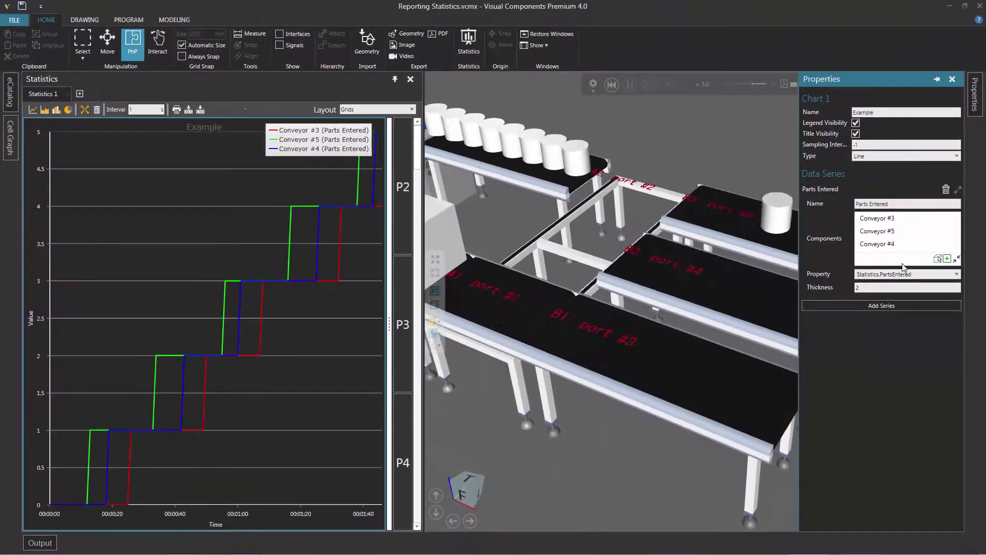
left_click(909, 244)
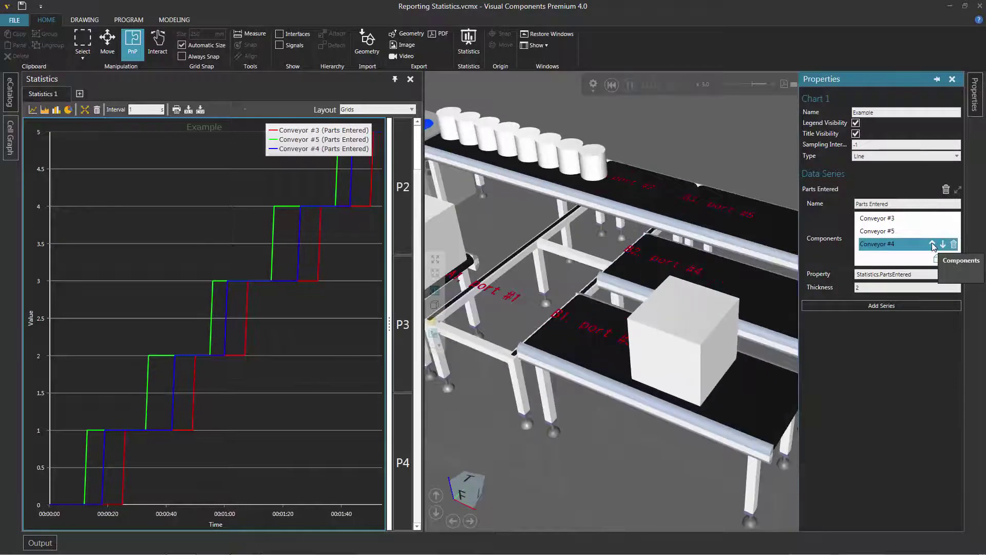
left_click(933, 245)
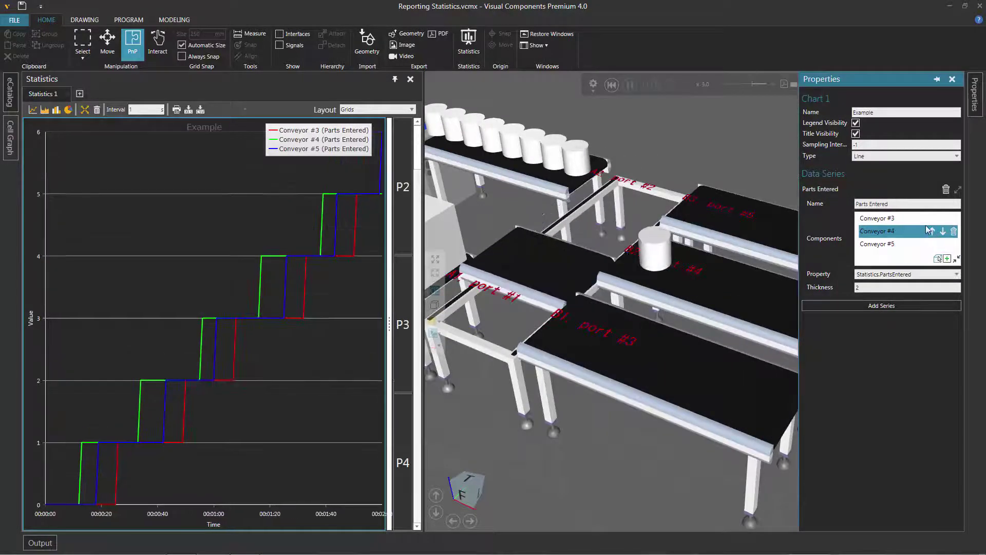
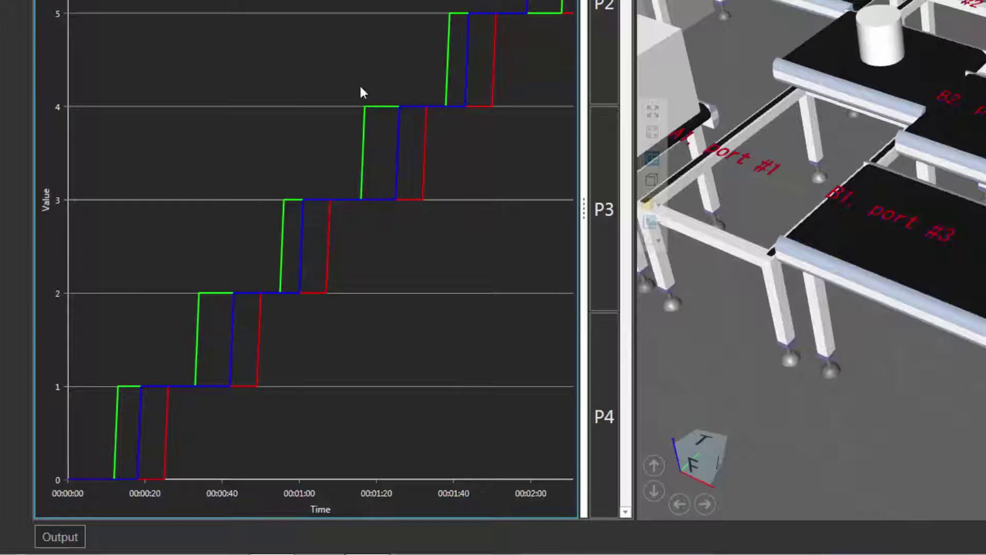
Step: Examine the Conveyor #5 line in the Example chart closely between about 00:01:10 and 00:01:18
mouse_move(366, 108)
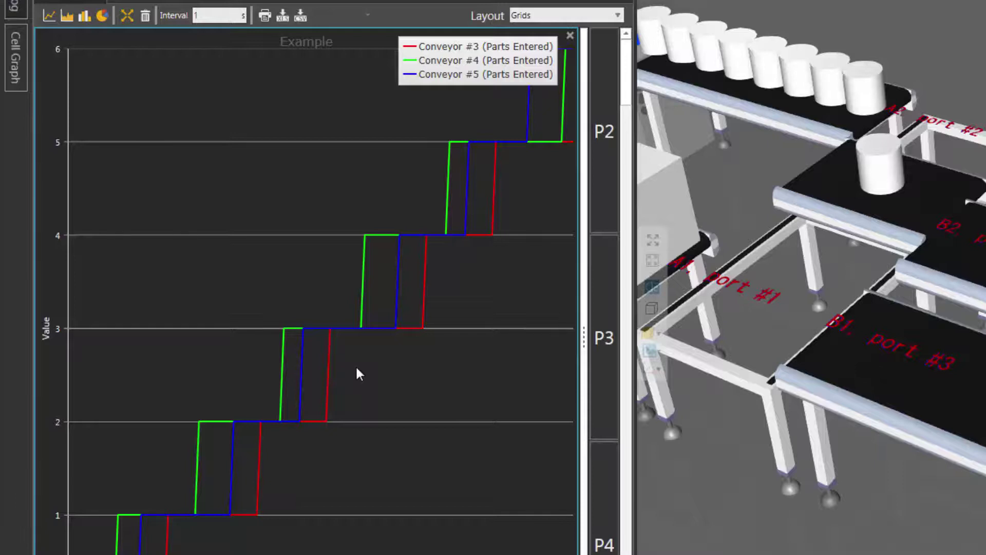
scroll(358, 373, "up", 5)
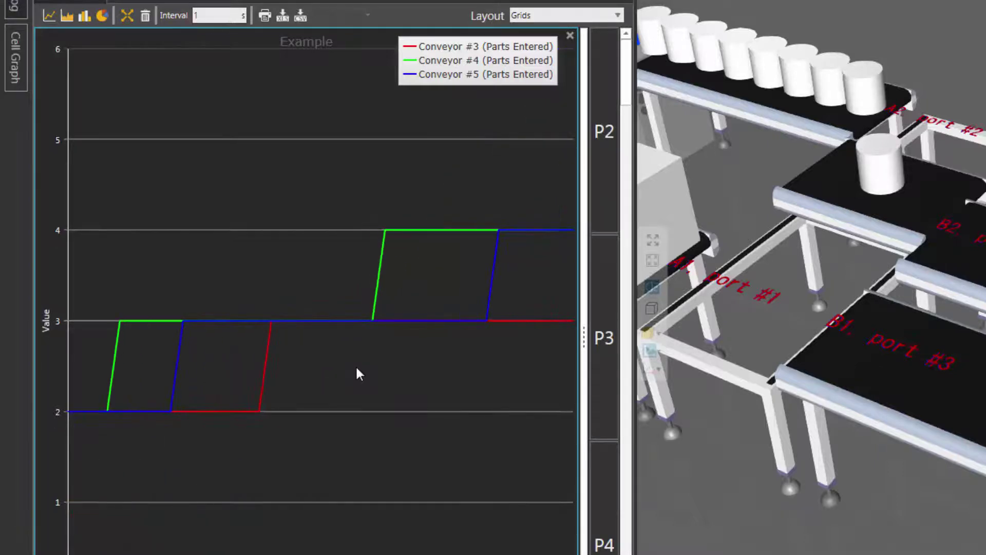
scroll(358, 373, "up", 3)
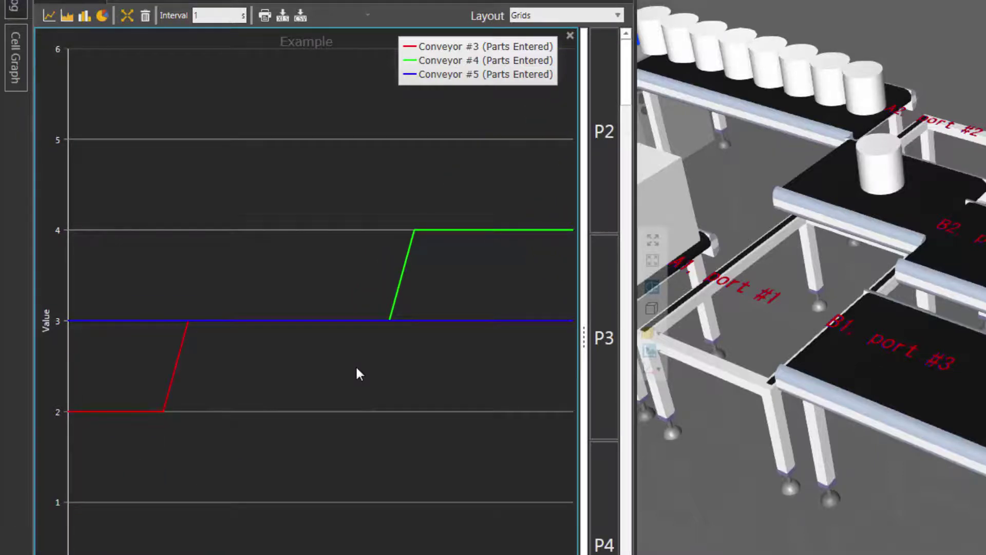
scroll(356, 365, "up", 3)
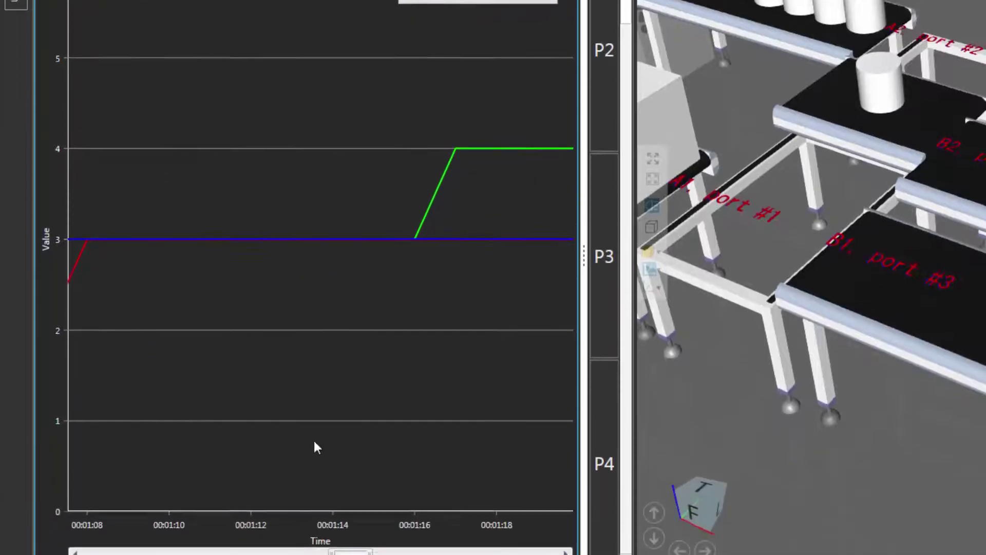
scroll(350, 253, "up", 2)
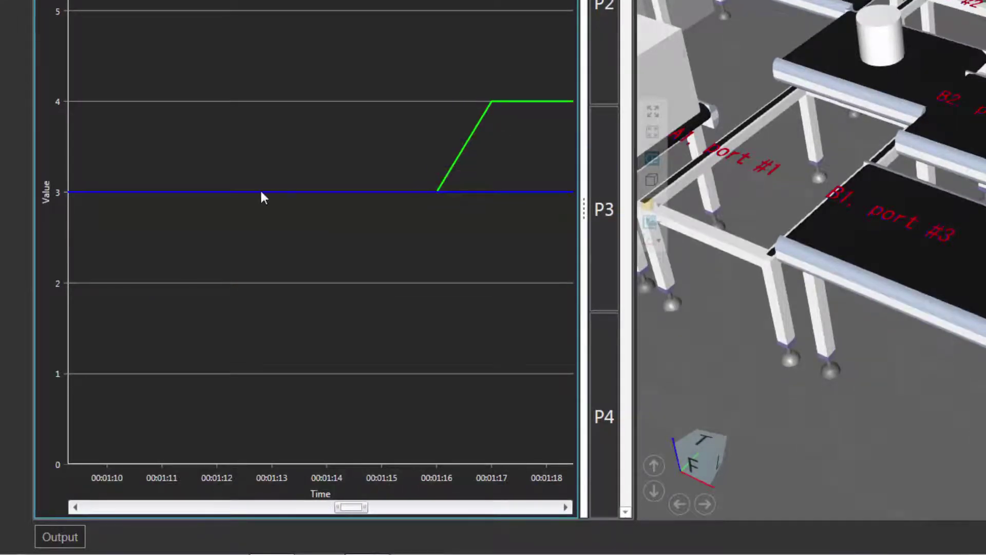
mouse_move(277, 193)
mouse_move(170, 195)
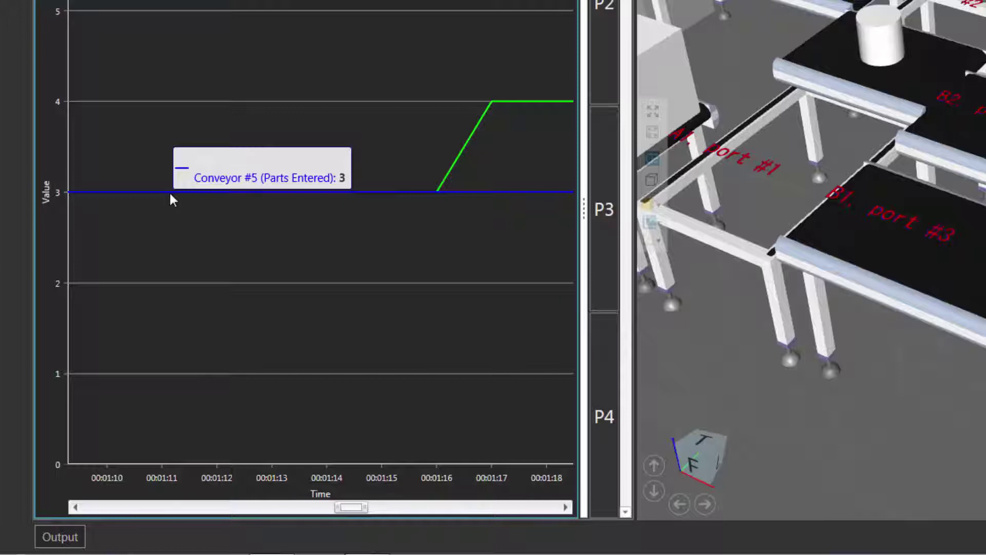
scroll(172, 198, "down", 5)
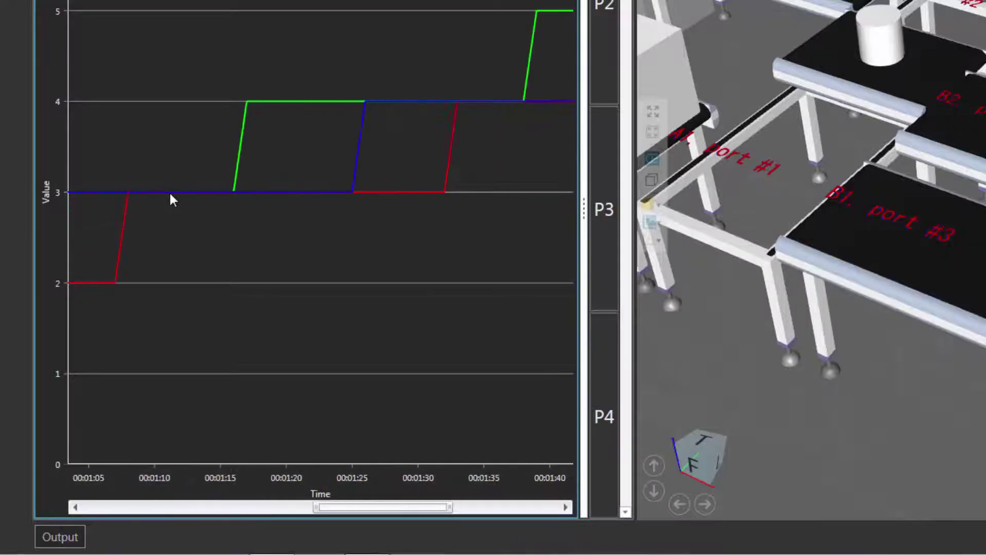
scroll(171, 196, "down", 3)
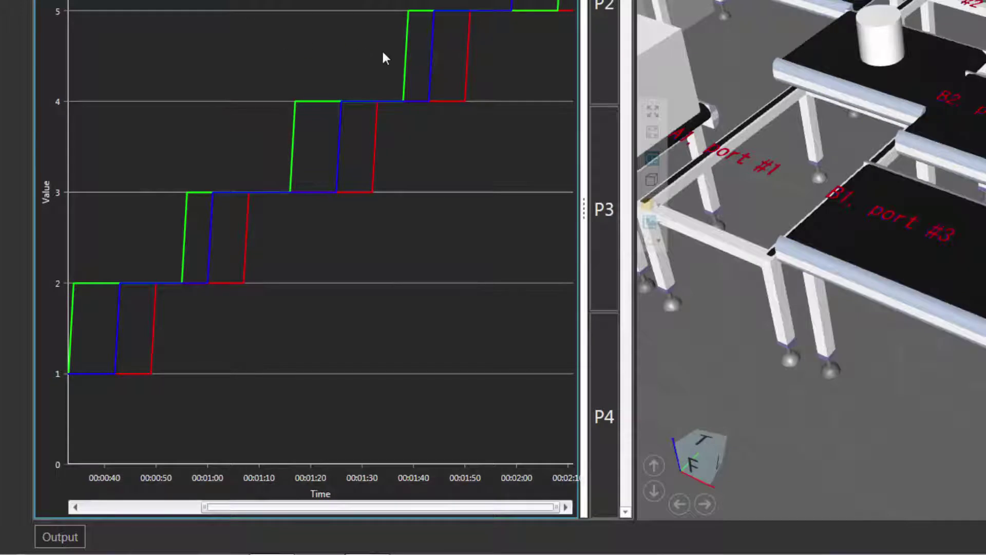
Step: Zoom the chart to about 00:00:55–00:01:28, check the Conveyor #4 value where its line rises, and restore the full time range
left_click_drag(172, 40, 364, 61)
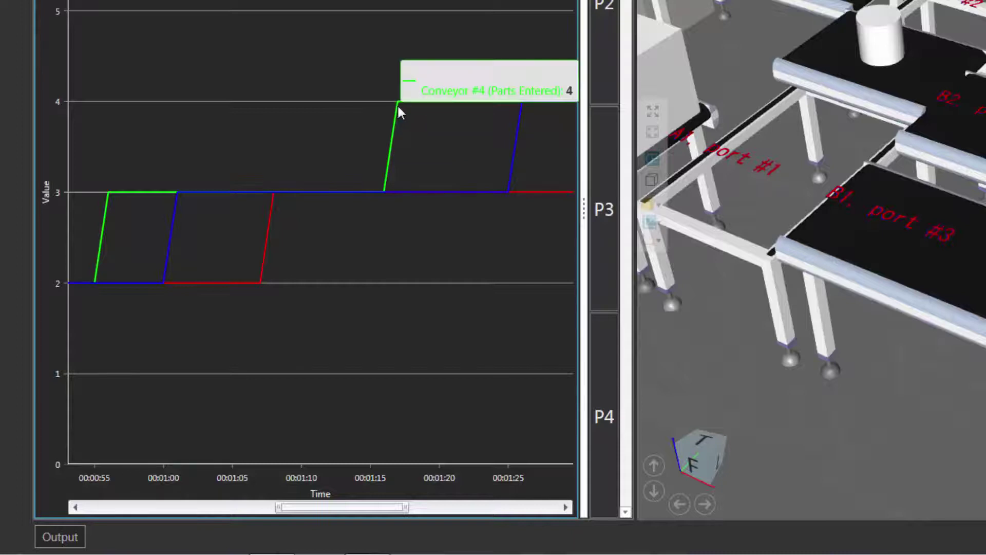
mouse_move(400, 107)
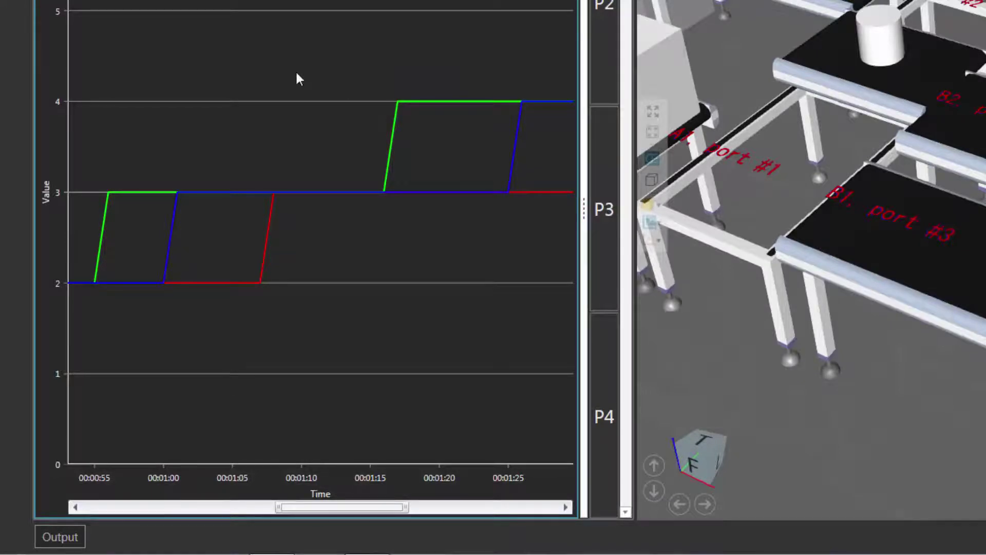
scroll(297, 74, "down", 5)
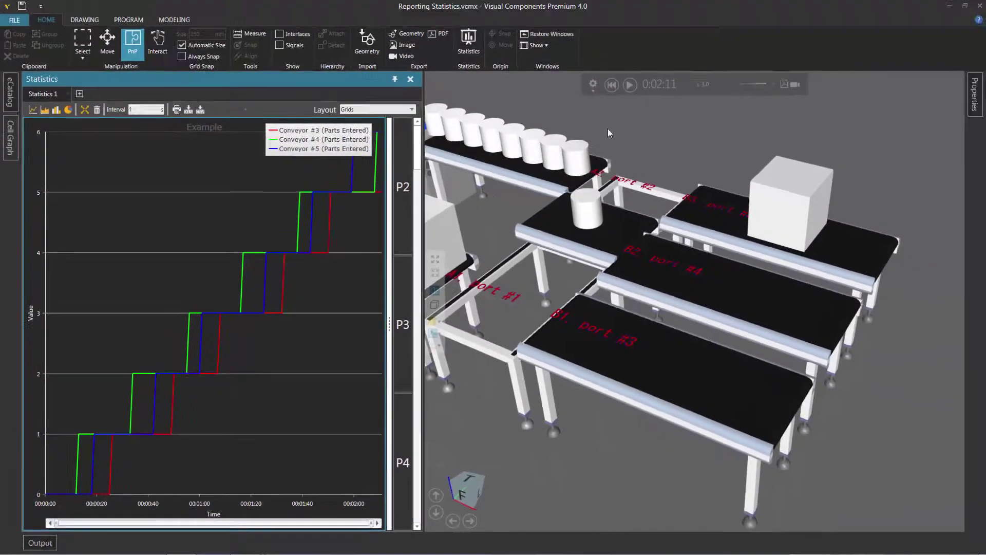
Step: Reset the simulation and preview the printout of the Example chart before returning to the layout
left_click(612, 84)
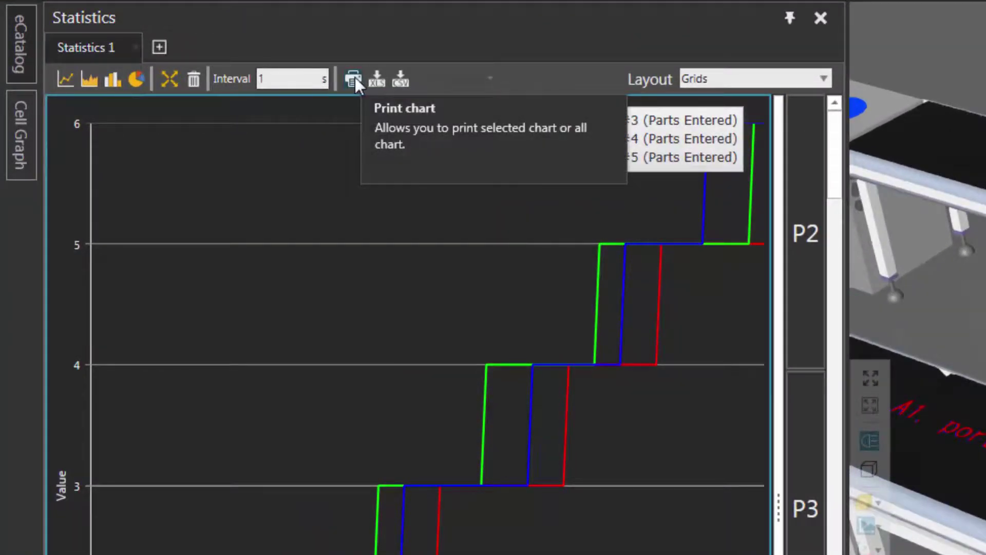
left_click(355, 78)
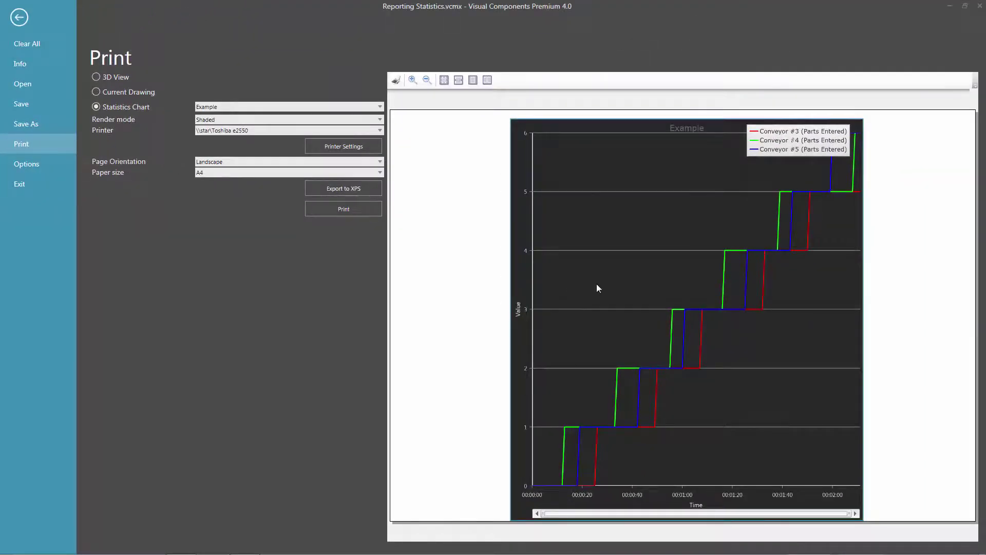
left_click(19, 17)
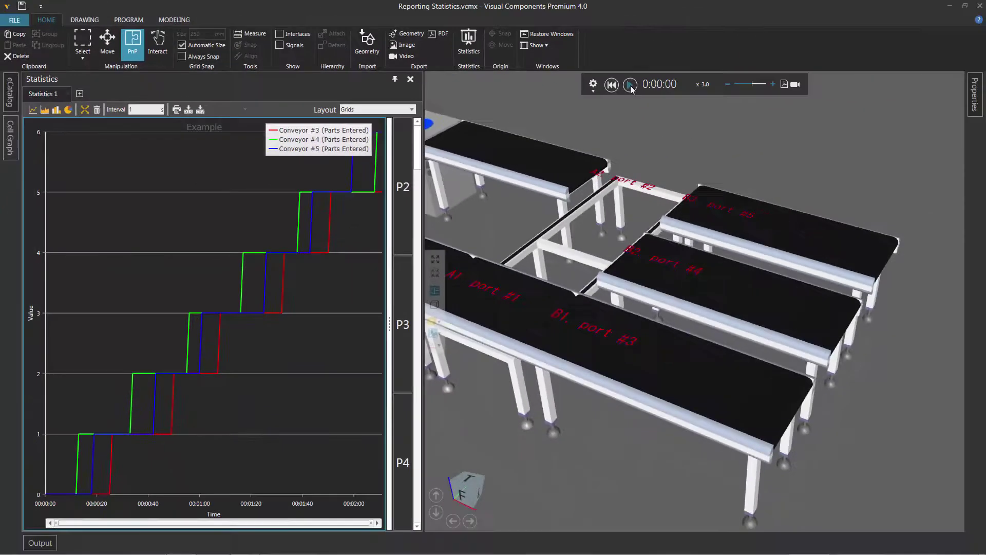
Step: Run the simulation again from the start and pause it at about 0:00:21
left_click(631, 85)
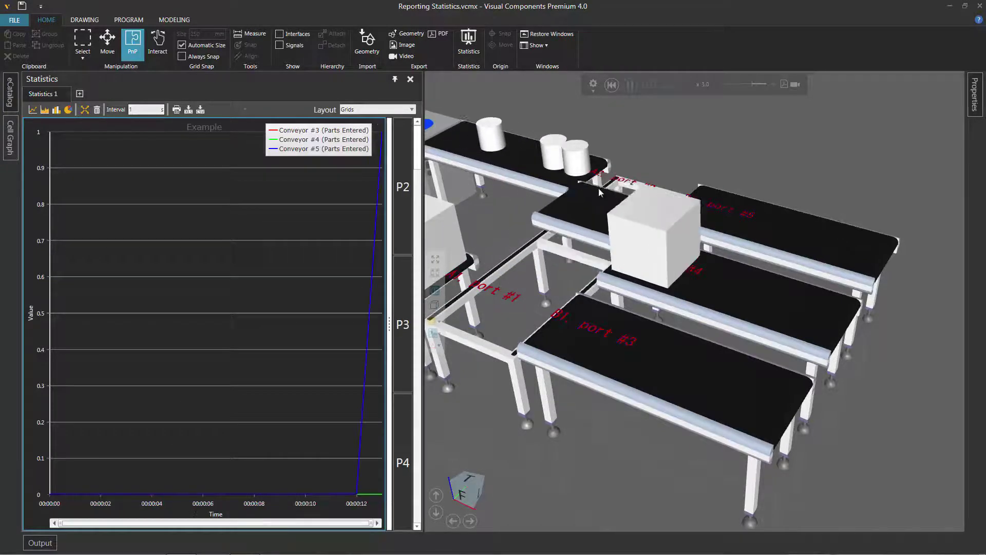
left_click(630, 88)
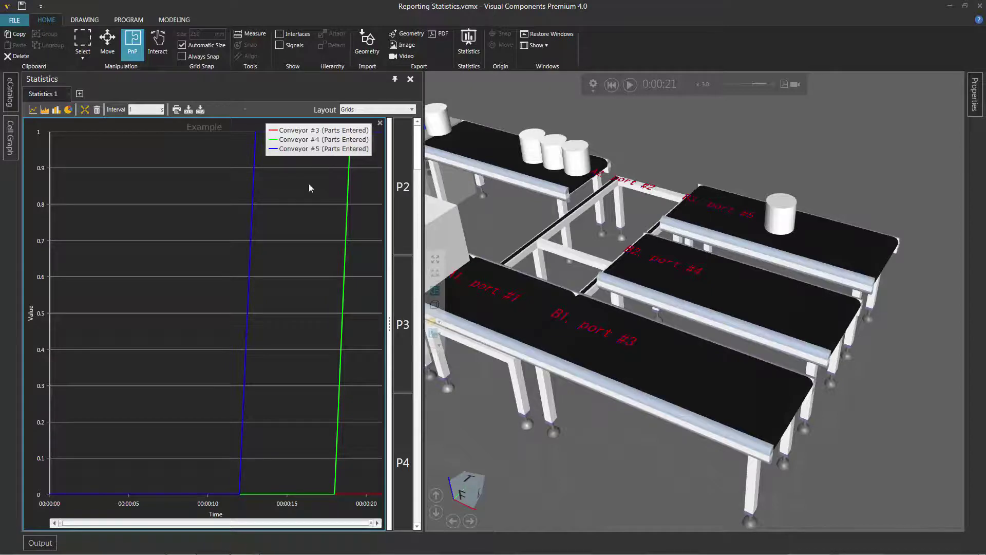
Step: Add a second data series to the Example chart and name it Parts Exited
left_click(305, 213)
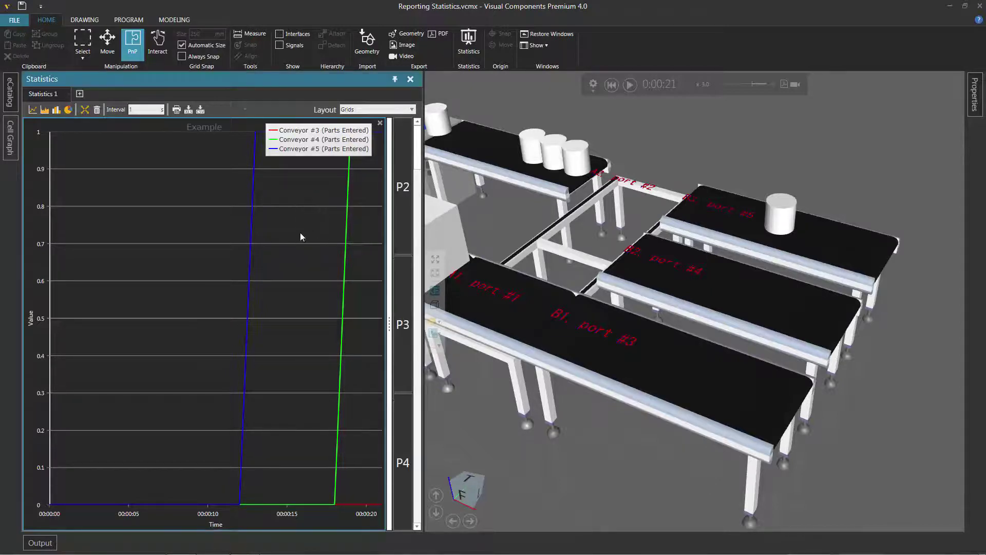
left_click(975, 94)
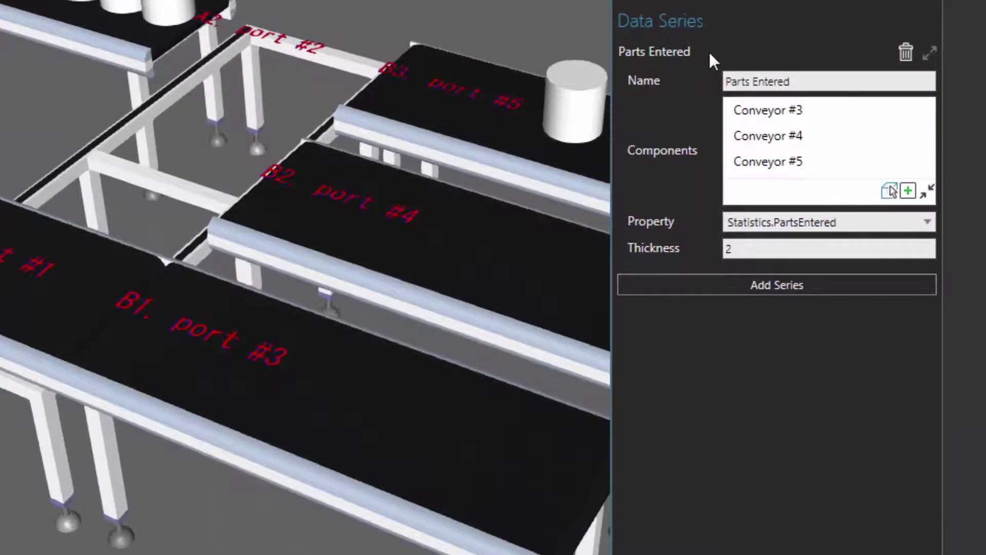
left_click(704, 284)
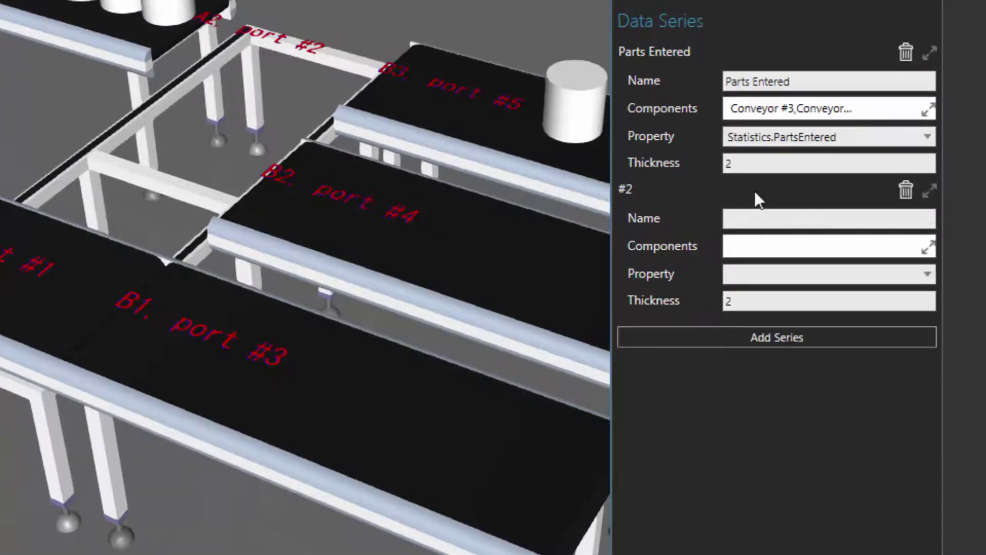
left_click(748, 217)
type("Parts Exited")
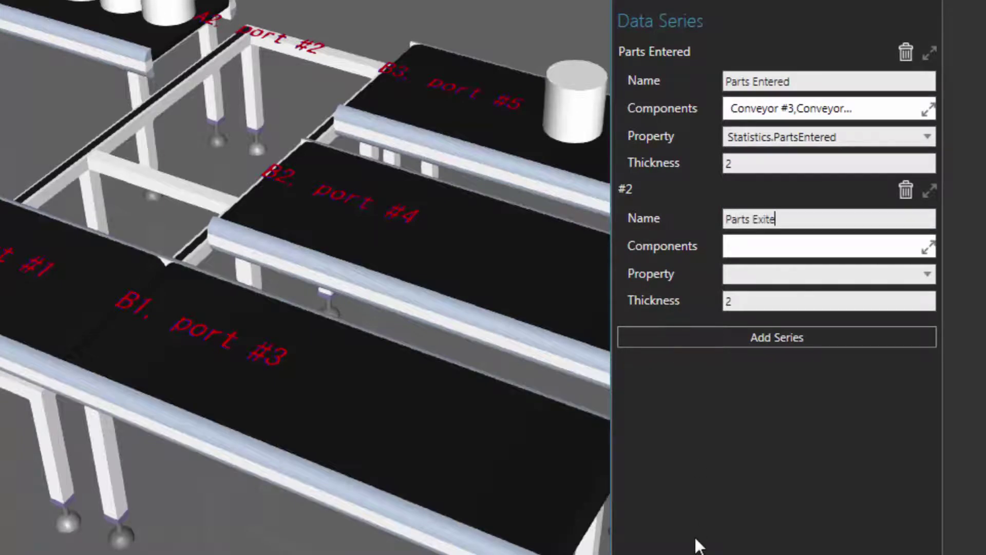
key("Return")
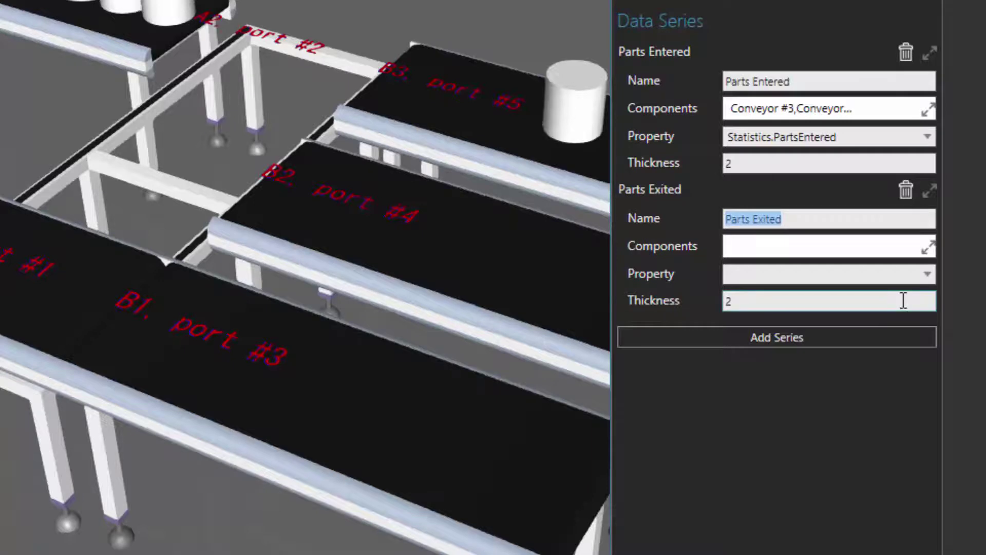
Step: Pick Conveyor #3, Conveyor #4 and Conveyor #5 in the 3D world as the components of the Parts Exited series
left_click(929, 247)
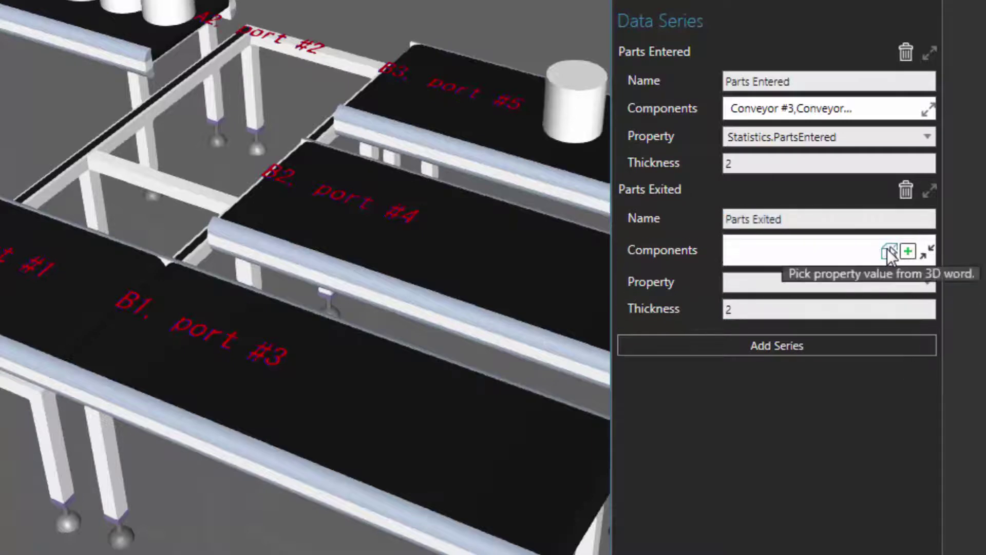
left_click(374, 391)
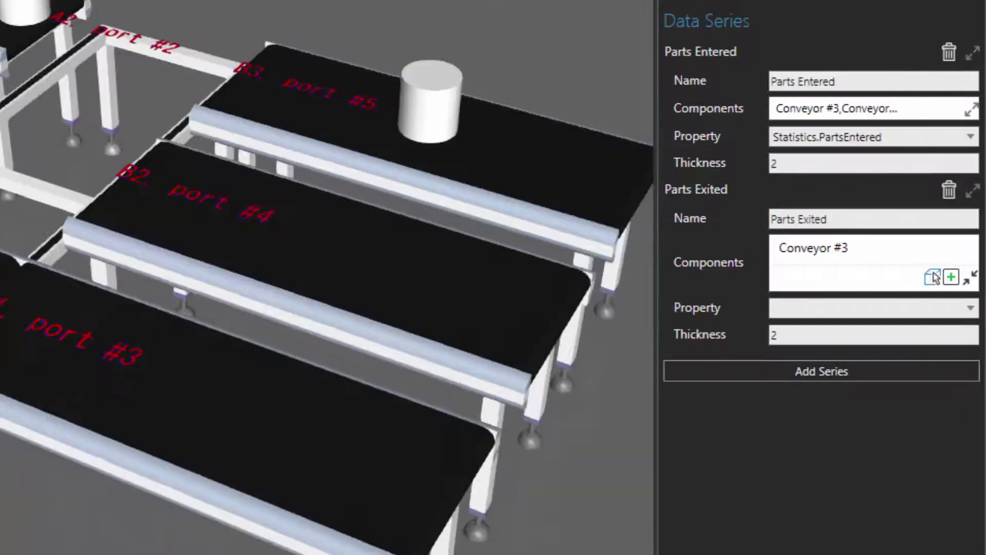
left_click(933, 279)
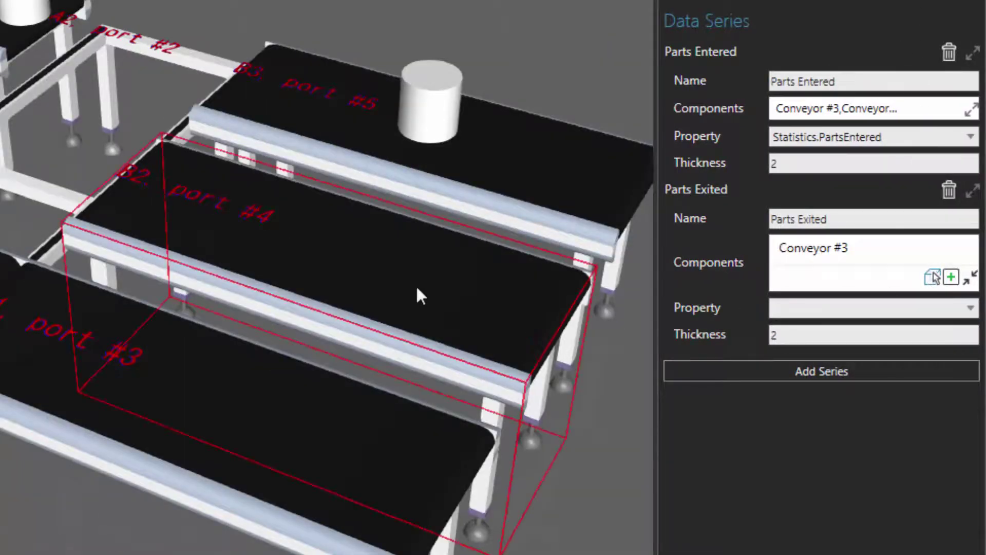
left_click(418, 292)
left_click(931, 304)
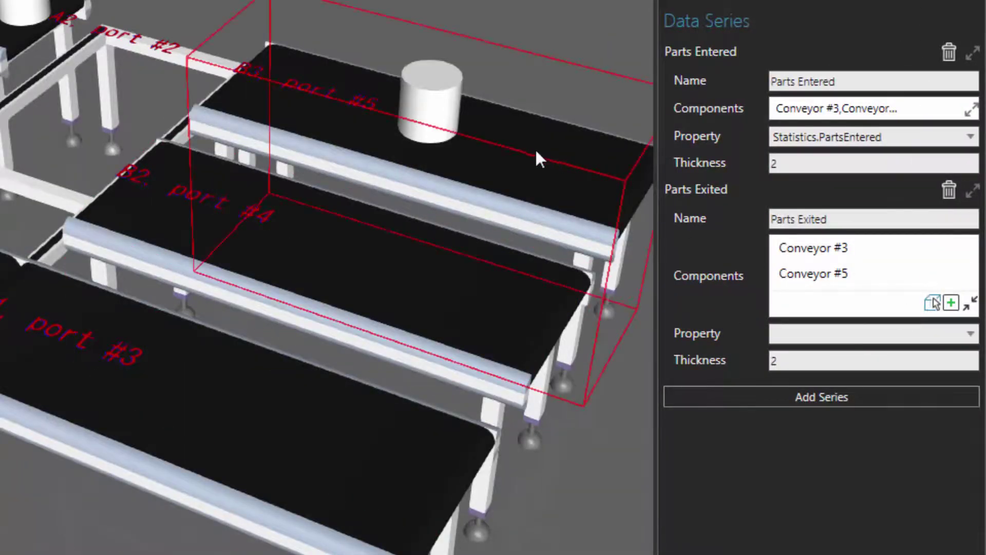
left_click(530, 150)
left_click(923, 300)
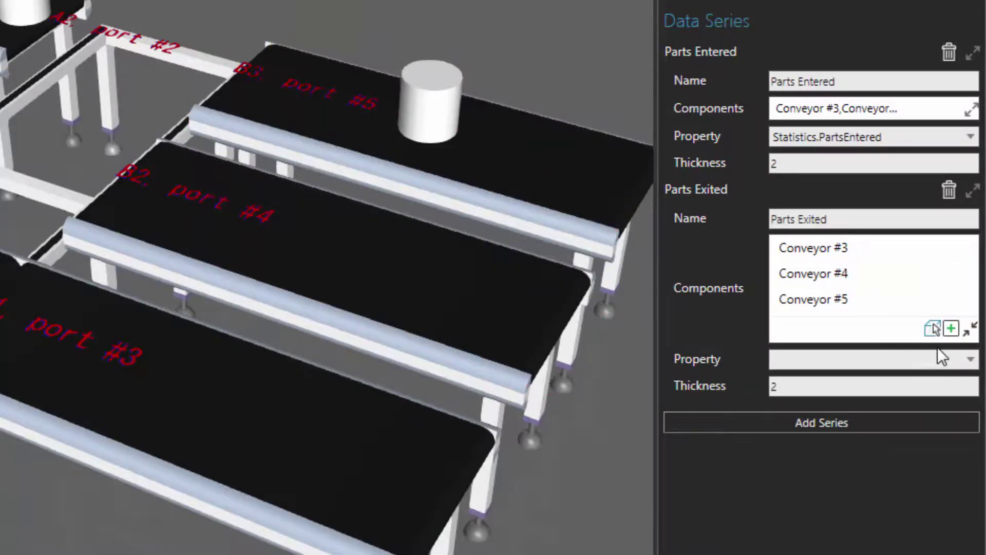
Step: Set the Parts Exited series to report Statistics.PartsExited and collapse the Parts Entered series settings
left_click(970, 359)
scroll(889, 472, "down", 8)
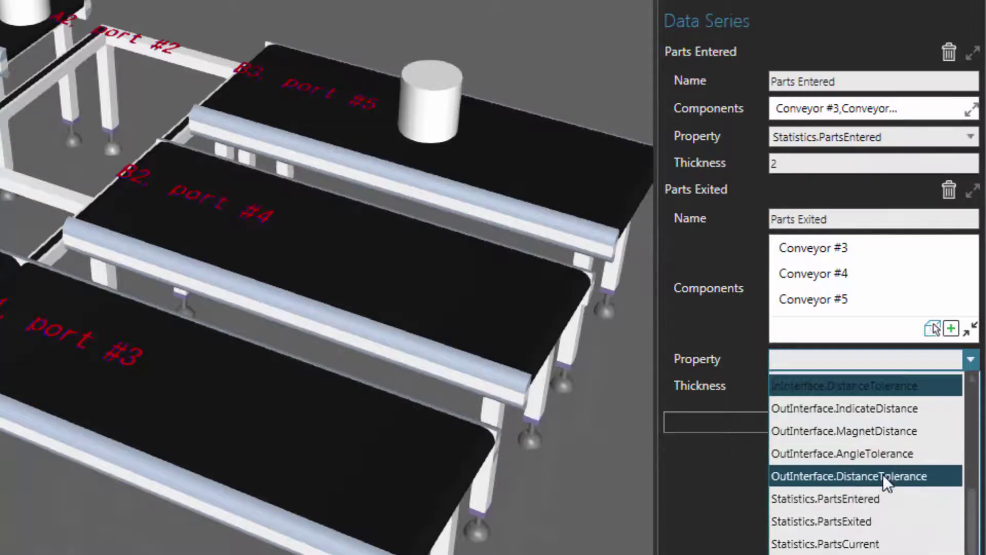
left_click(886, 522)
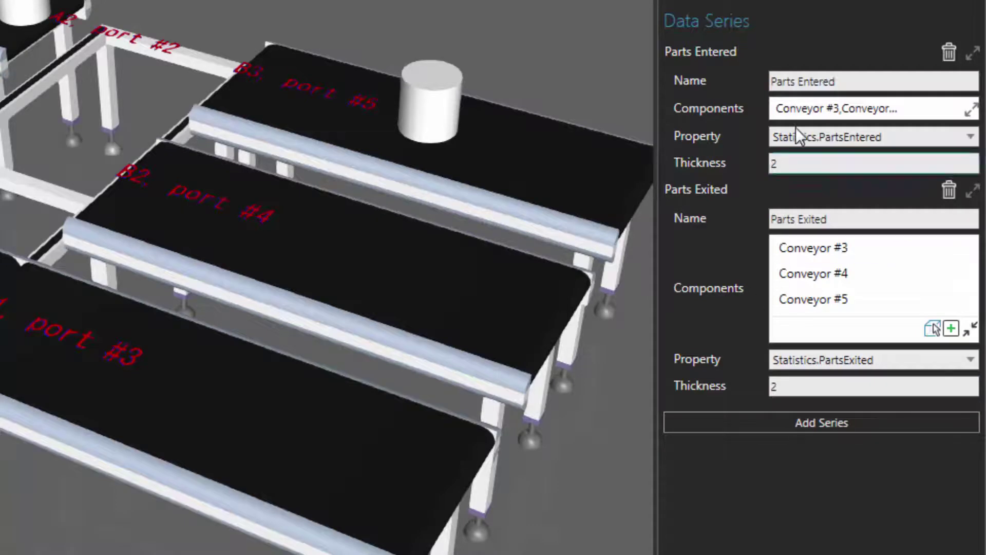
left_click(972, 52)
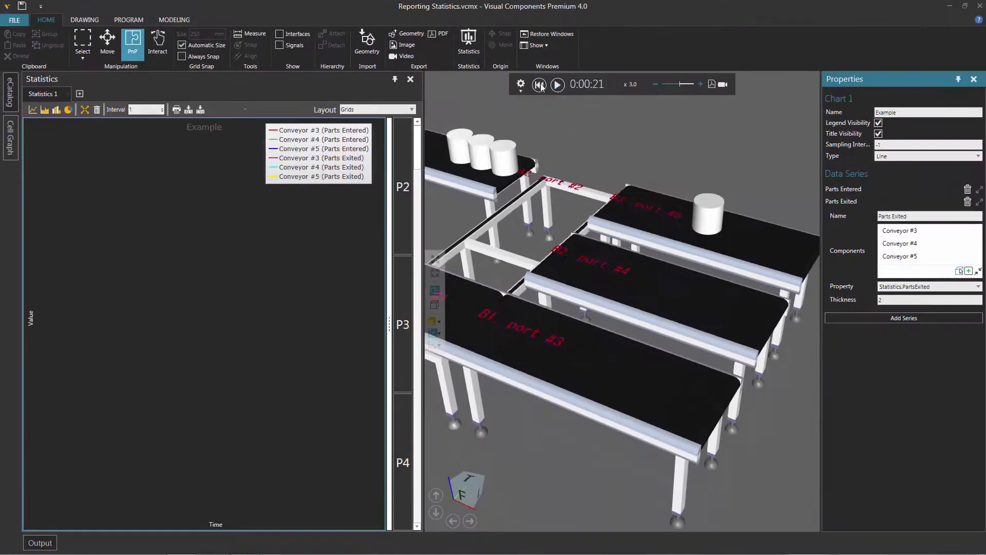
Step: Run the simulation from the start at 5.2x speed and pause it at about 0:02:10
left_click(556, 84)
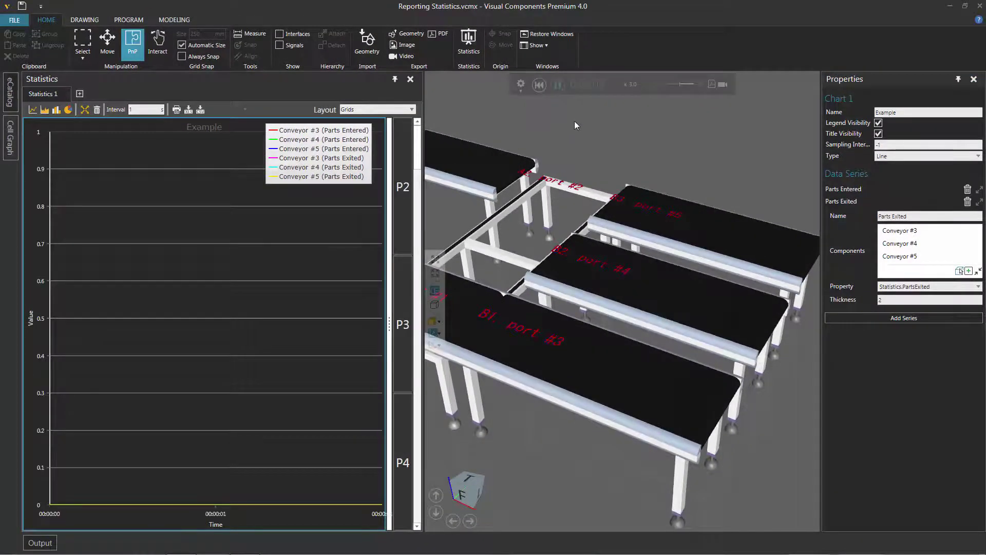
left_click(701, 84)
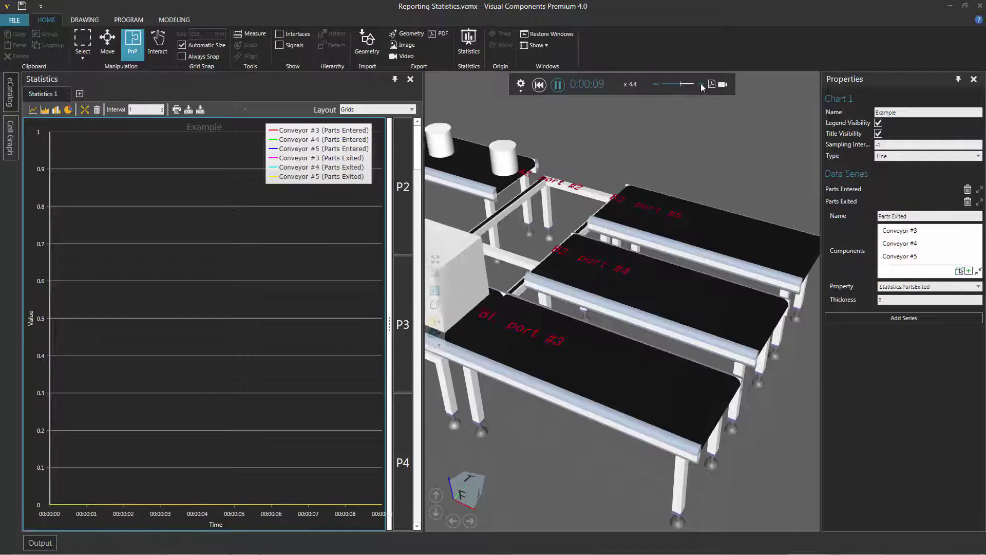
left_click(701, 85)
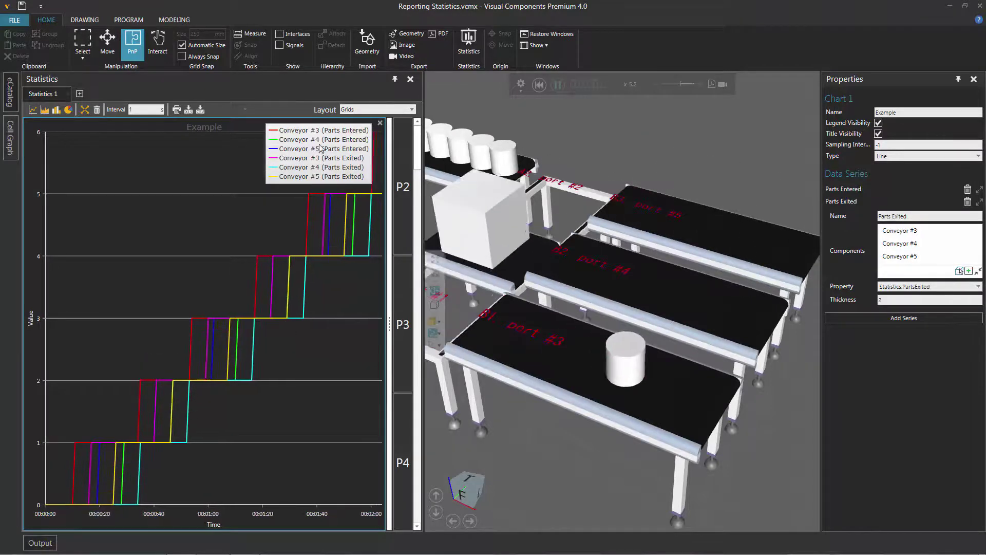
left_click(562, 83)
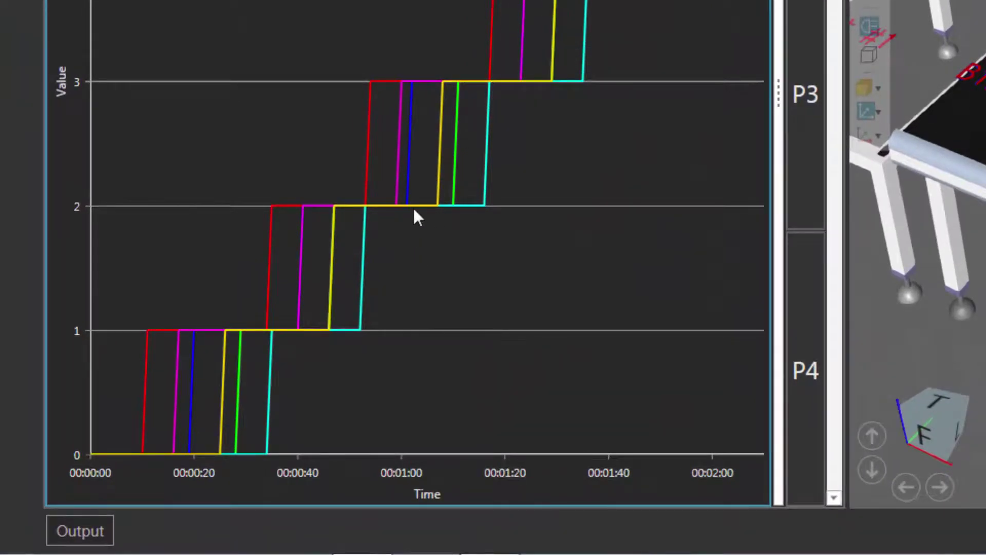
Step: Check the Conveyor #5 (Parts Exited) value and zoom the line chart to about 00:00:45–00:01:20 to examine the conveyor lines
mouse_move(417, 208)
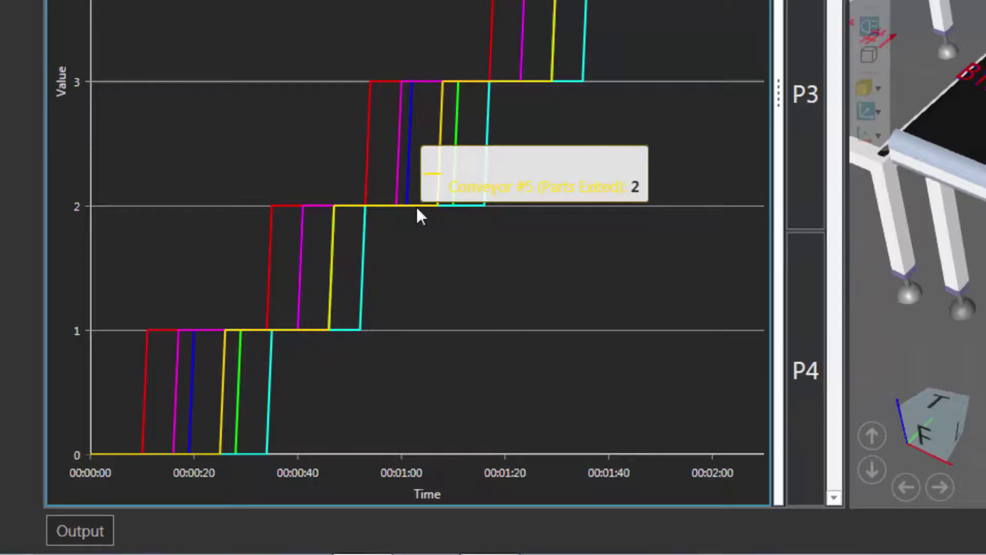
scroll(417, 211, "up", 4)
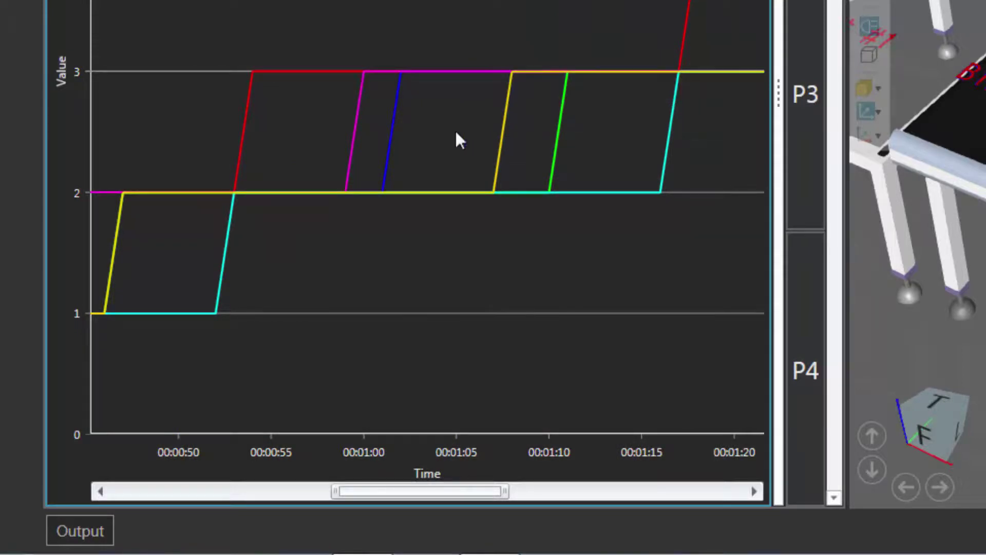
mouse_move(395, 128)
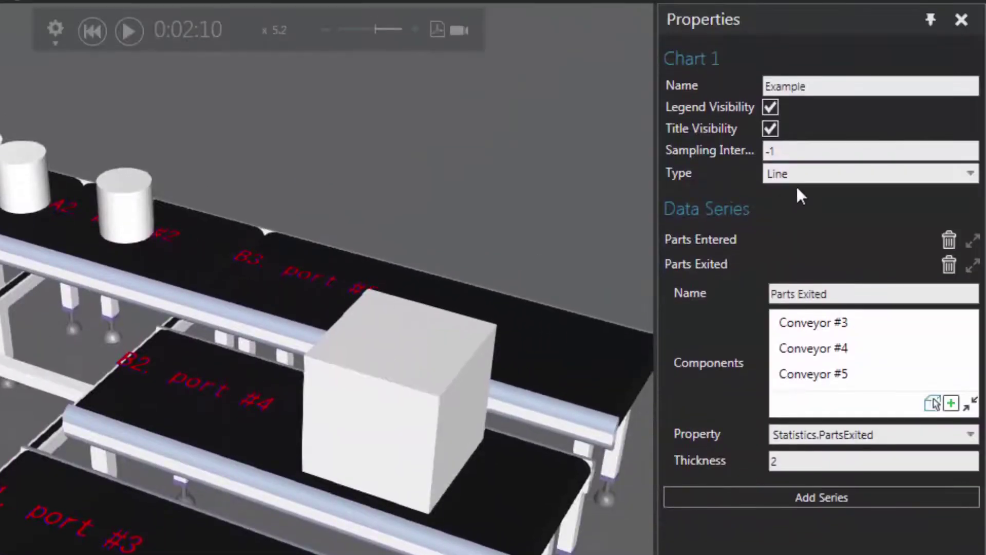
Step: Change the Example chart to a pie, check its slice values, and pull out the Conveyor #4 (Parts Exited) slice
left_click(824, 171)
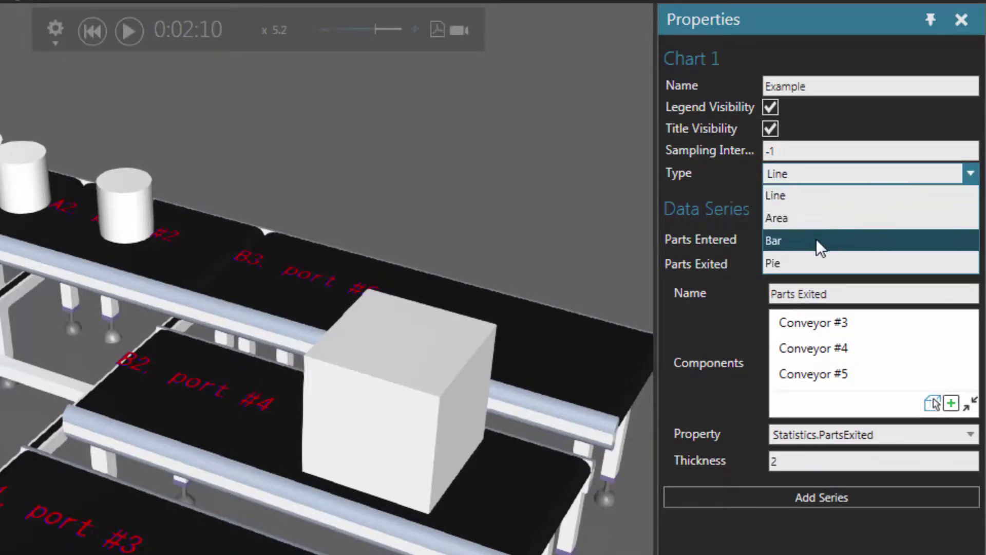
left_click(815, 260)
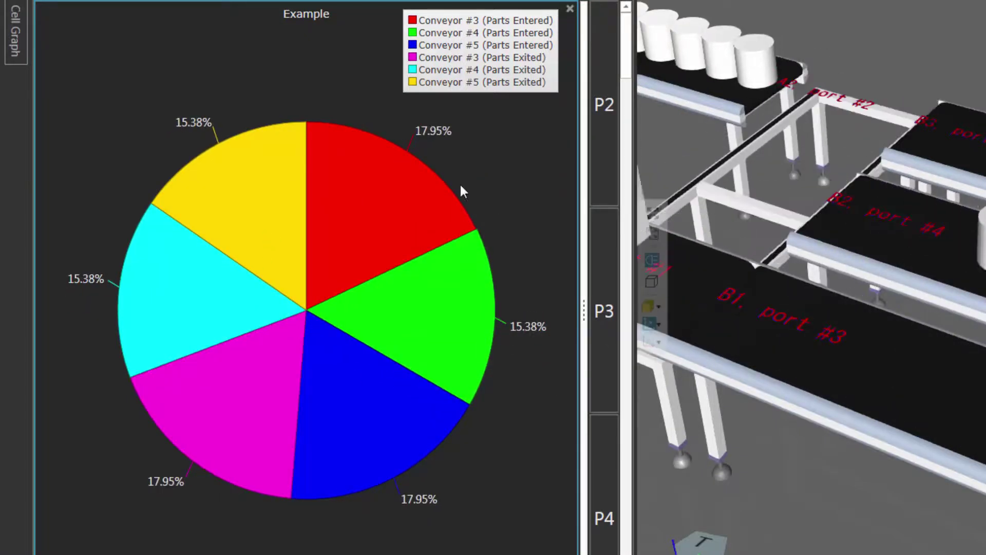
mouse_move(372, 192)
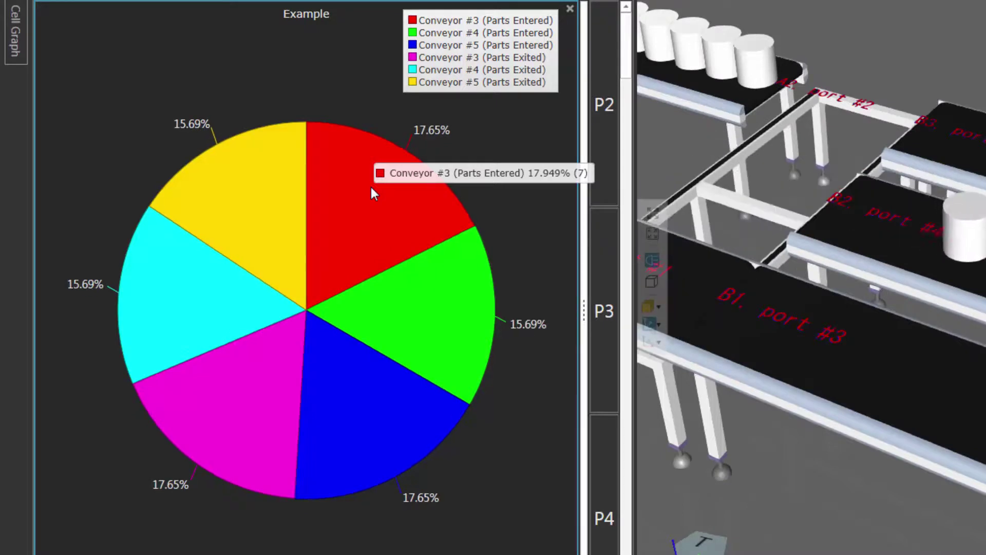
mouse_move(163, 306)
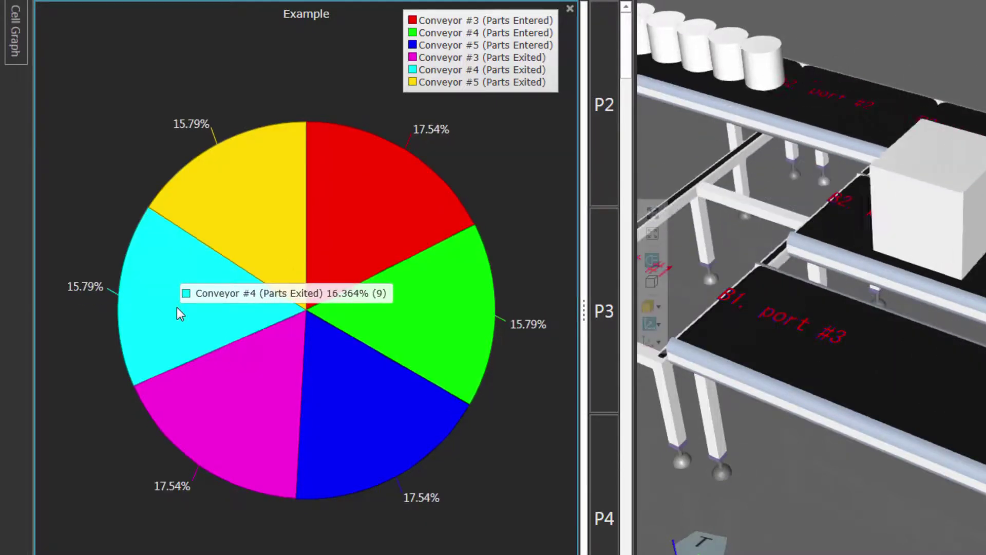
left_click(177, 307)
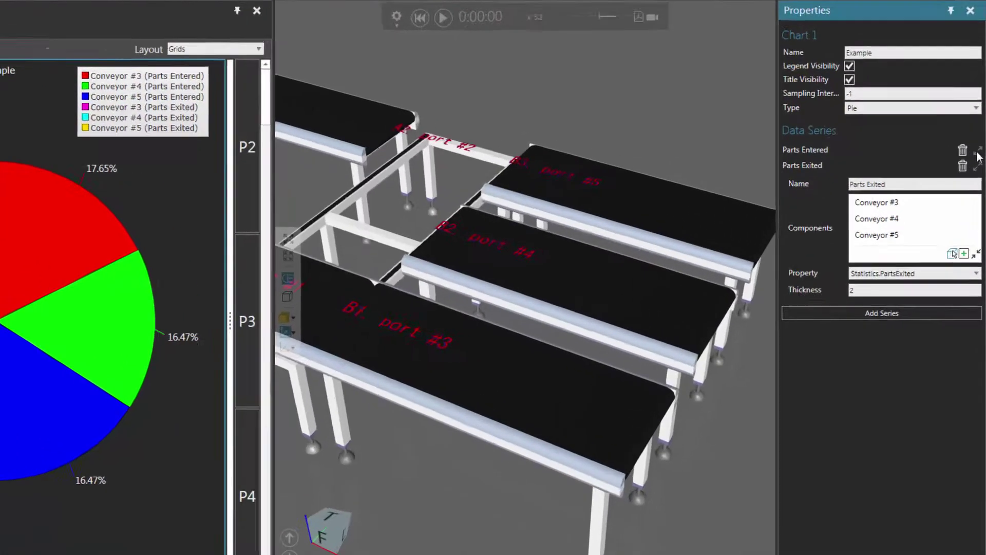
Step: Set the Parts Entered series to Statistics.PartsIntervalEntered and the Parts Exited series to Statistics.PartsIntervalExited
left_click(979, 189)
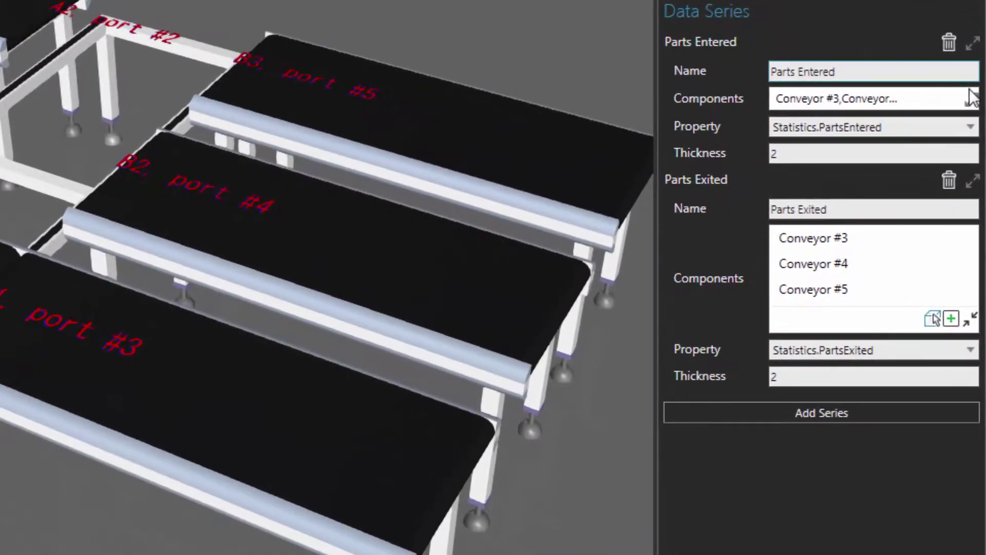
left_click(971, 127)
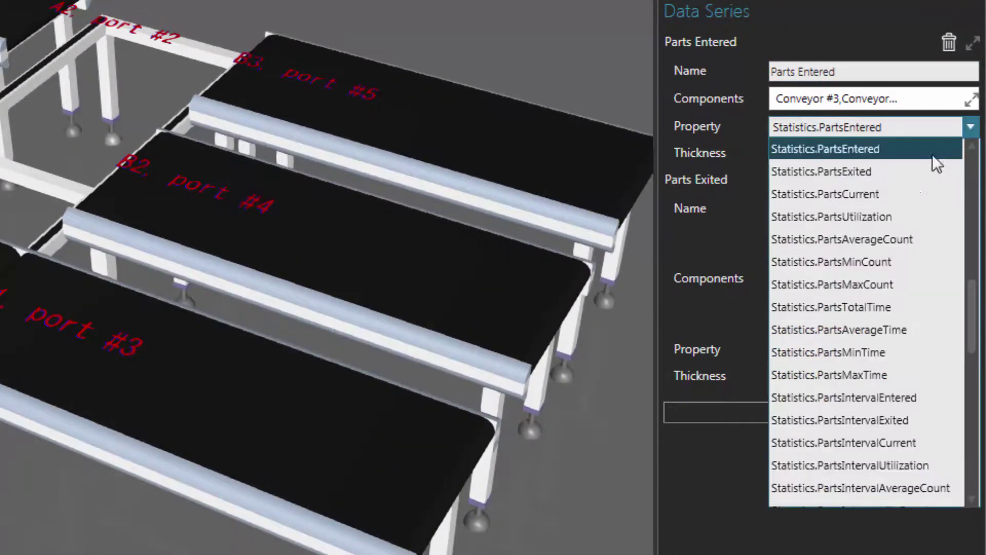
left_click(932, 397)
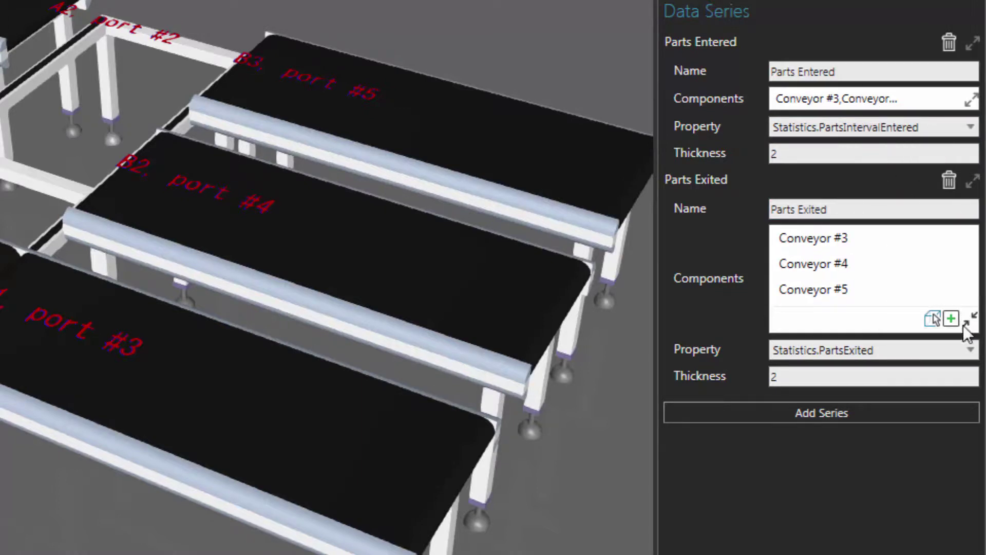
left_click(963, 352)
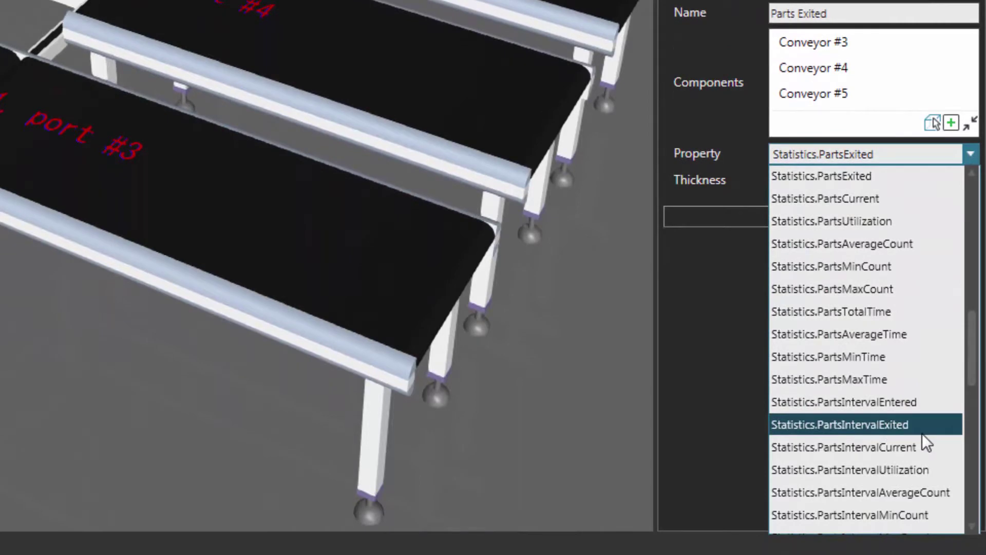
left_click(923, 432)
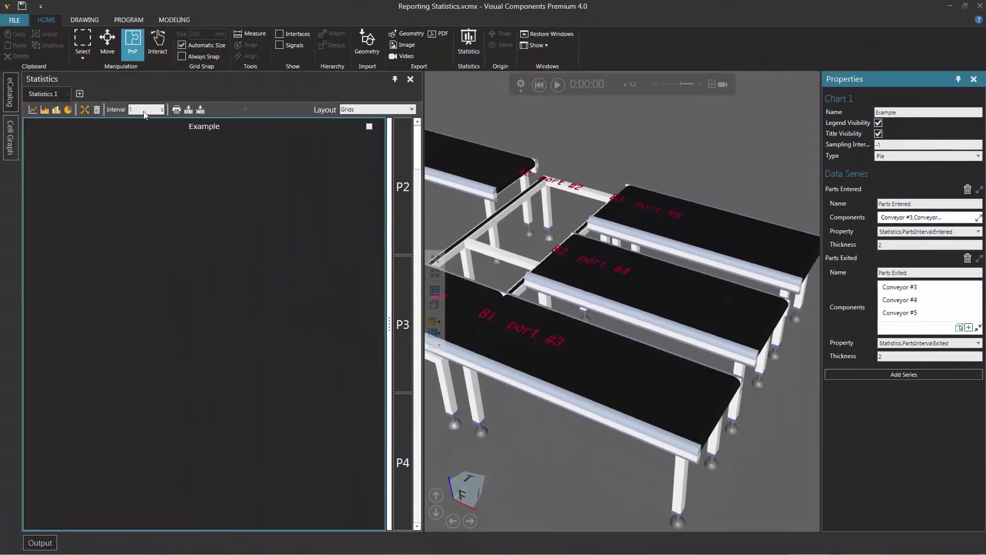
Step: Set the statistics interval to 60 s and run the simulation until about 0:01:20
left_click(122, 110)
type("60")
key("Return")
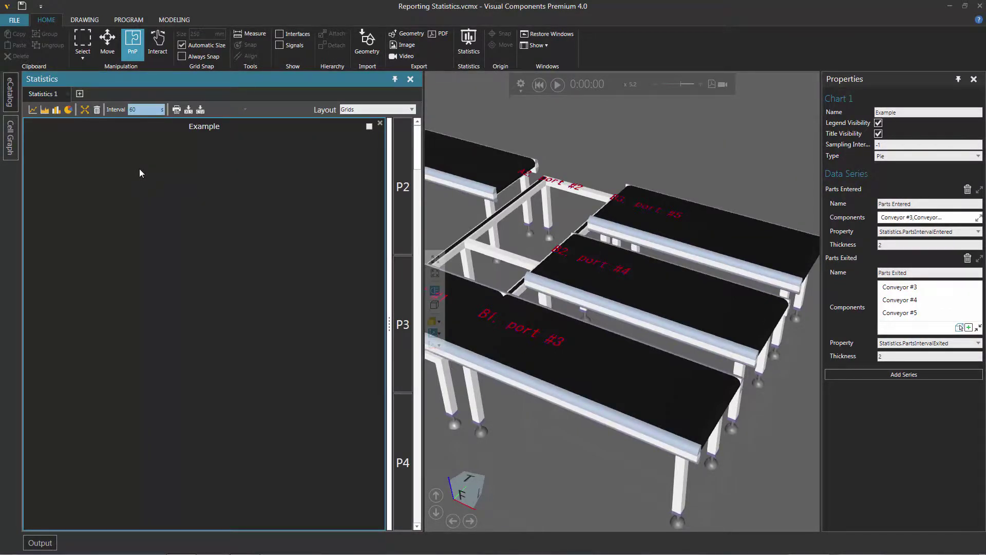
left_click(558, 85)
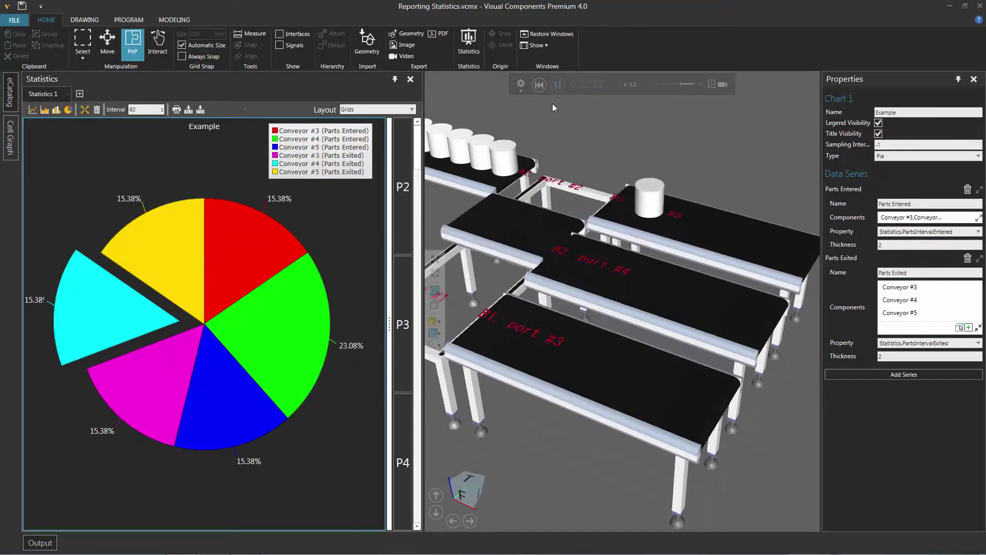
left_click(558, 85)
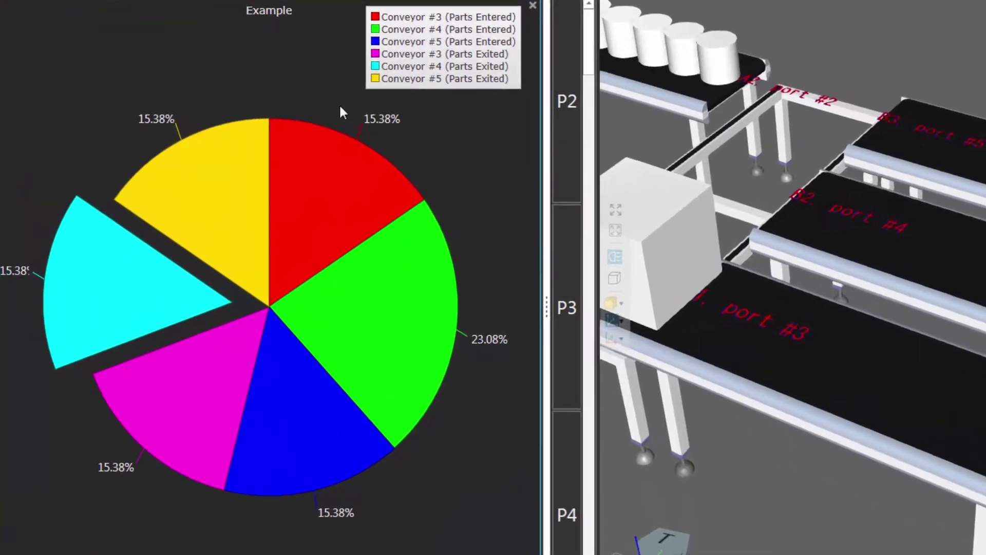
Step: Check the parts entered values of Conveyor #3 and Conveyor #4, and pull out the Conveyor #4 (Parts Entered) slice
mouse_move(257, 233)
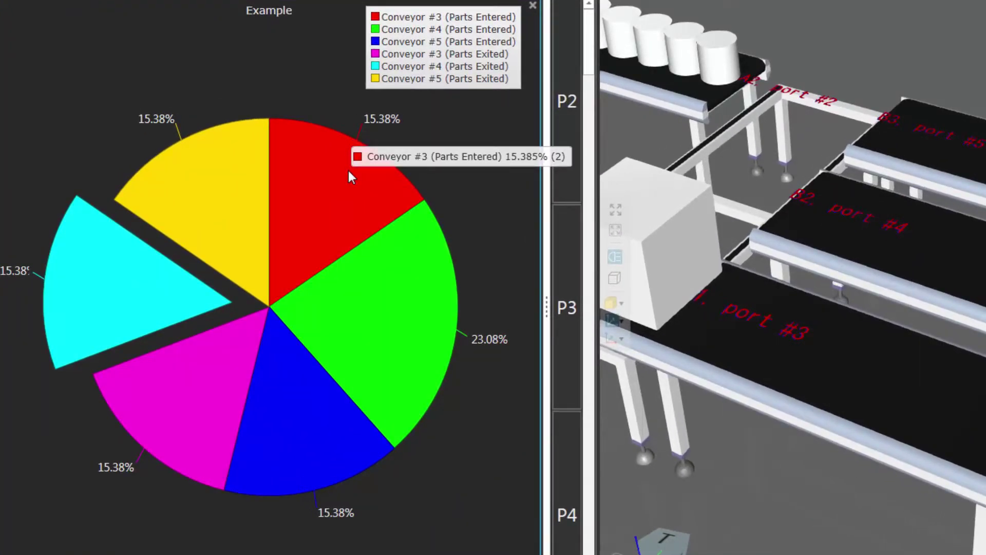
mouse_move(375, 330)
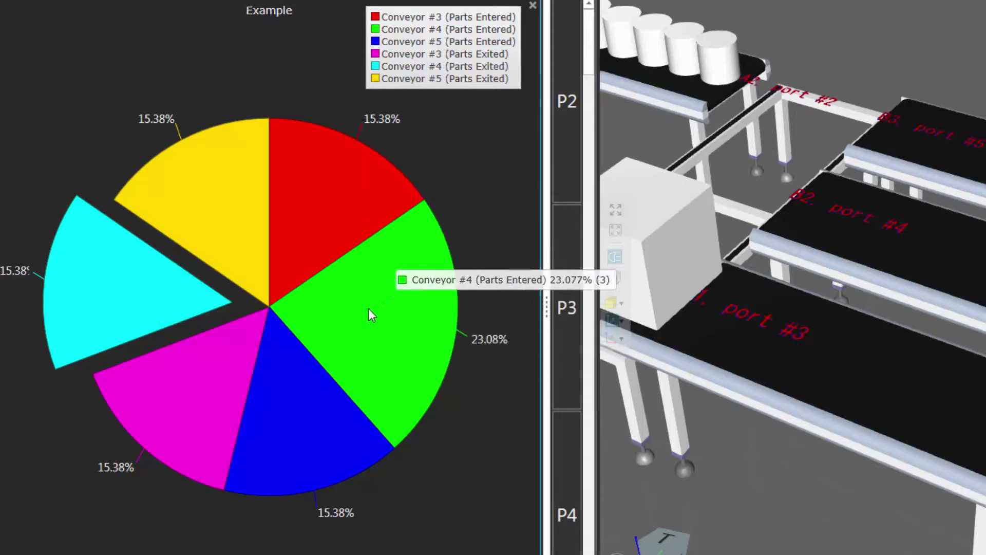
left_click(351, 315)
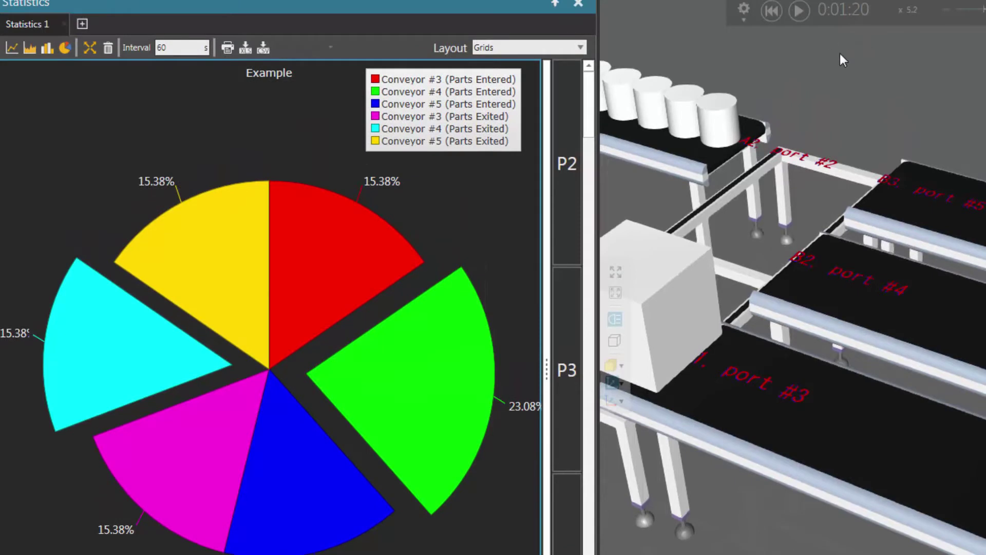
Step: Continue the simulation until about 0:02:09 to update the pie chart, and reset the simulation to the start
left_click(801, 13)
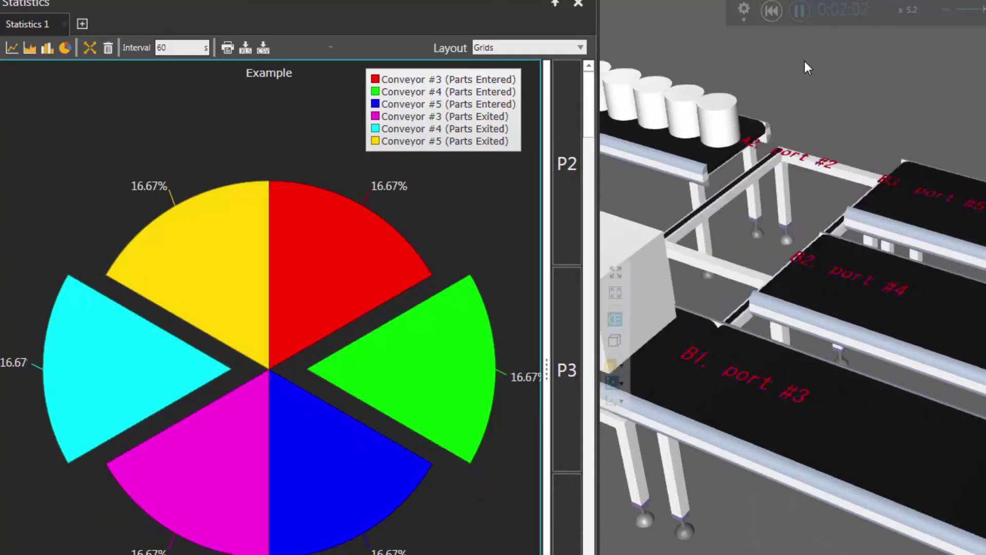
left_click(798, 10)
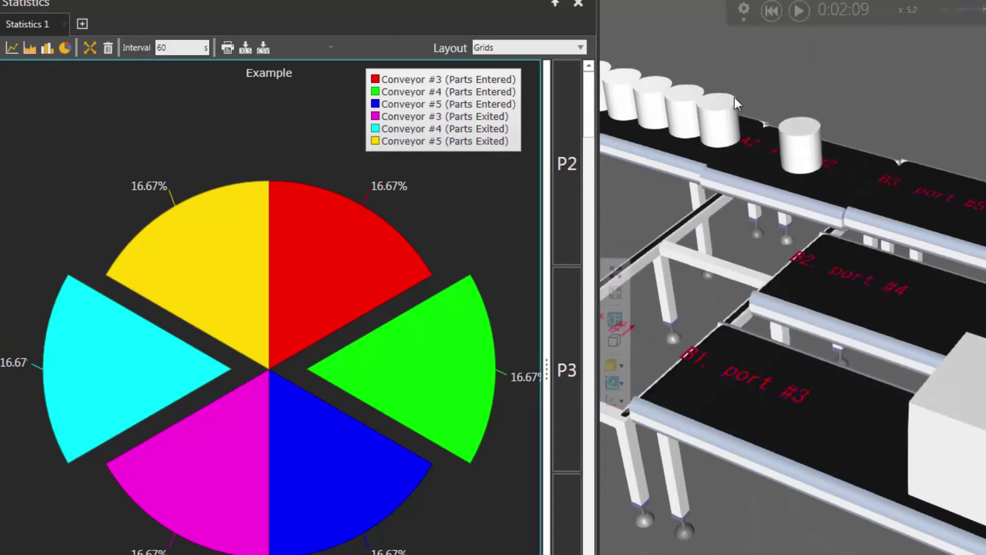
mouse_move(368, 365)
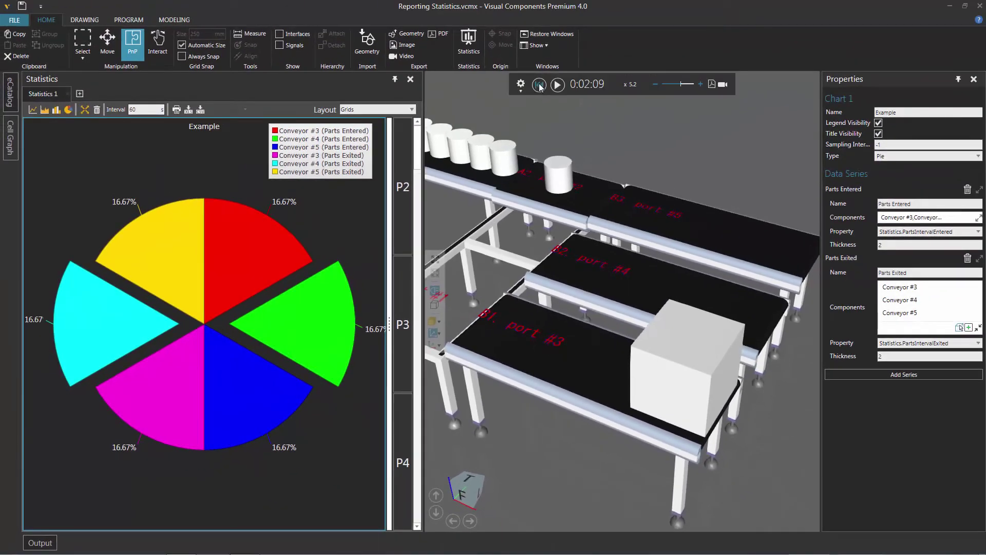
left_click(639, 22)
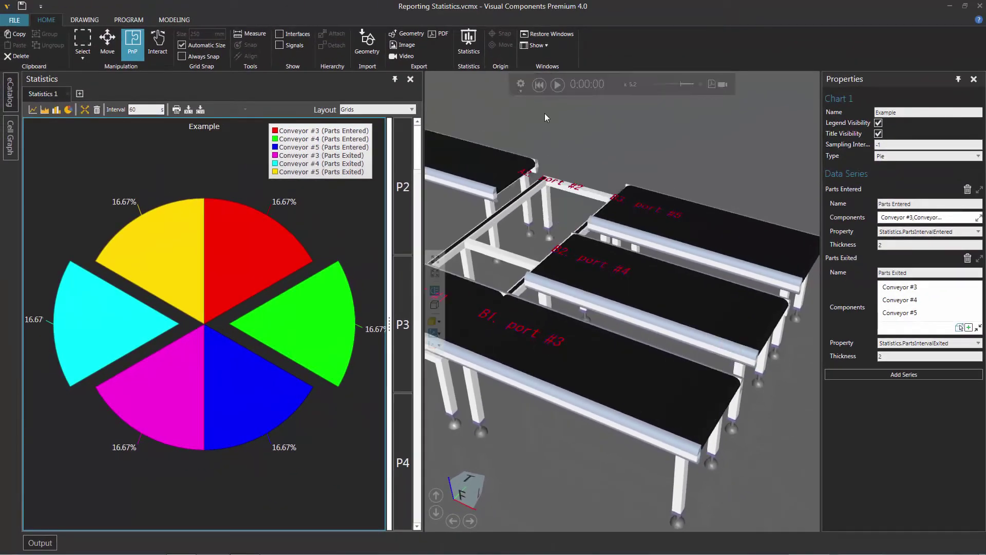